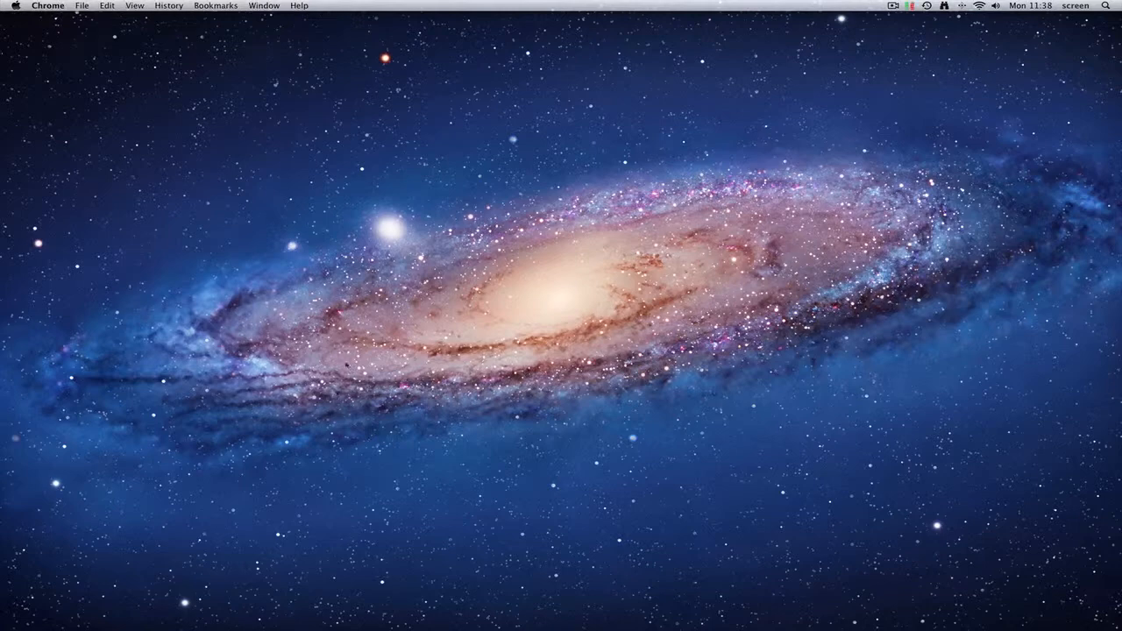
# Step: Switch to Photoshop and create a 400 × 400 pixel RGB document with white background named "abstract 1", moving its window clear of the tools
pyautogui.click(40, 519)
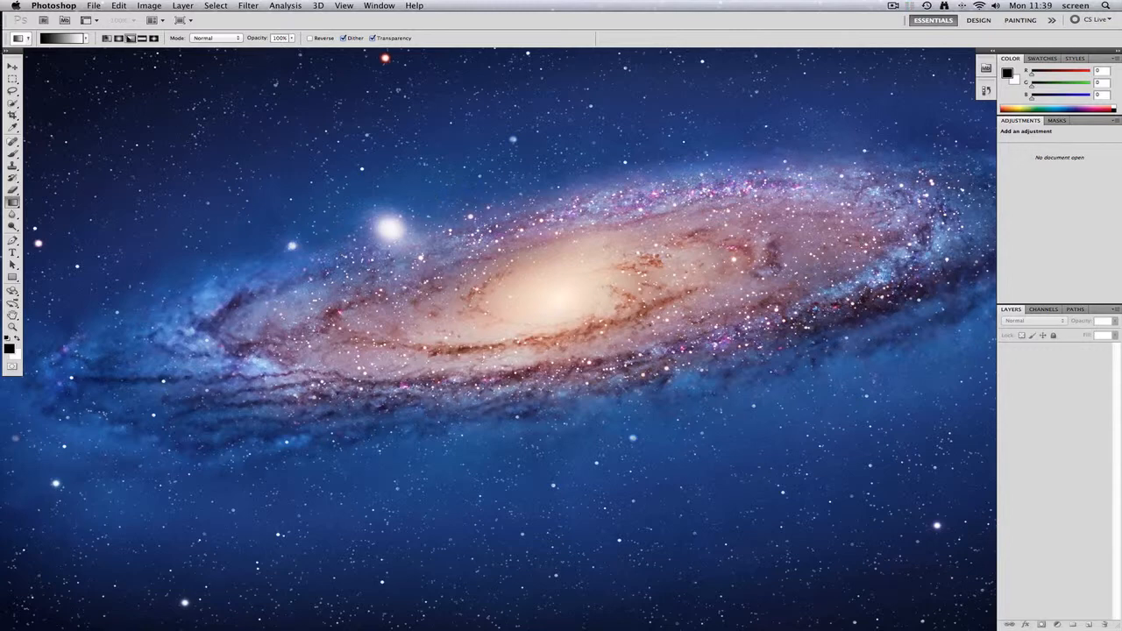
pyautogui.click(93, 6)
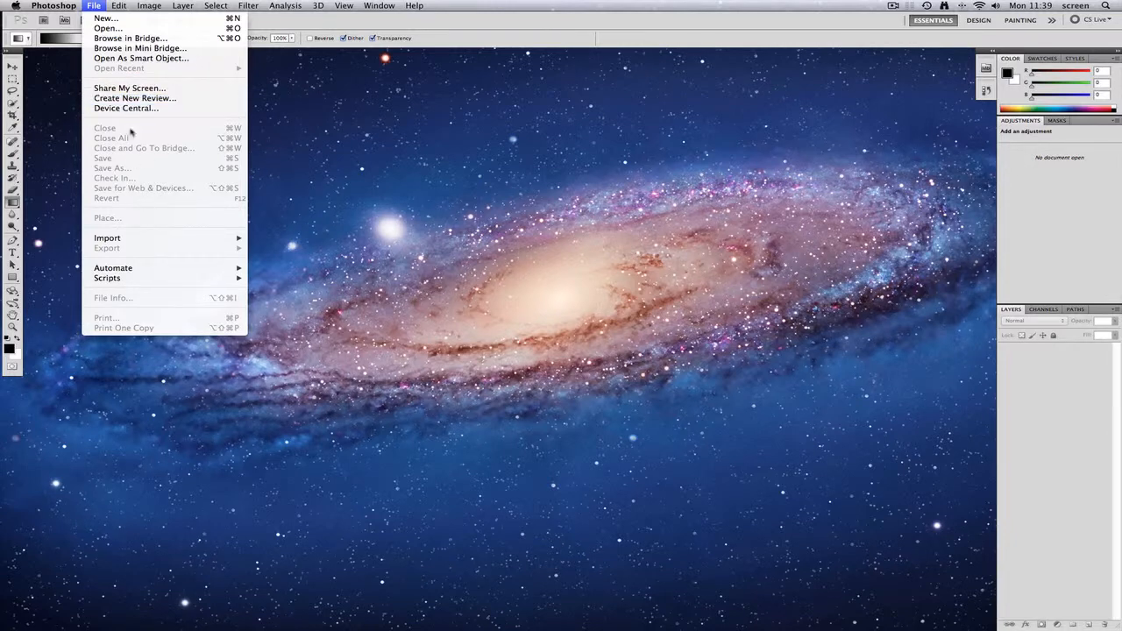
pyautogui.click(106, 19)
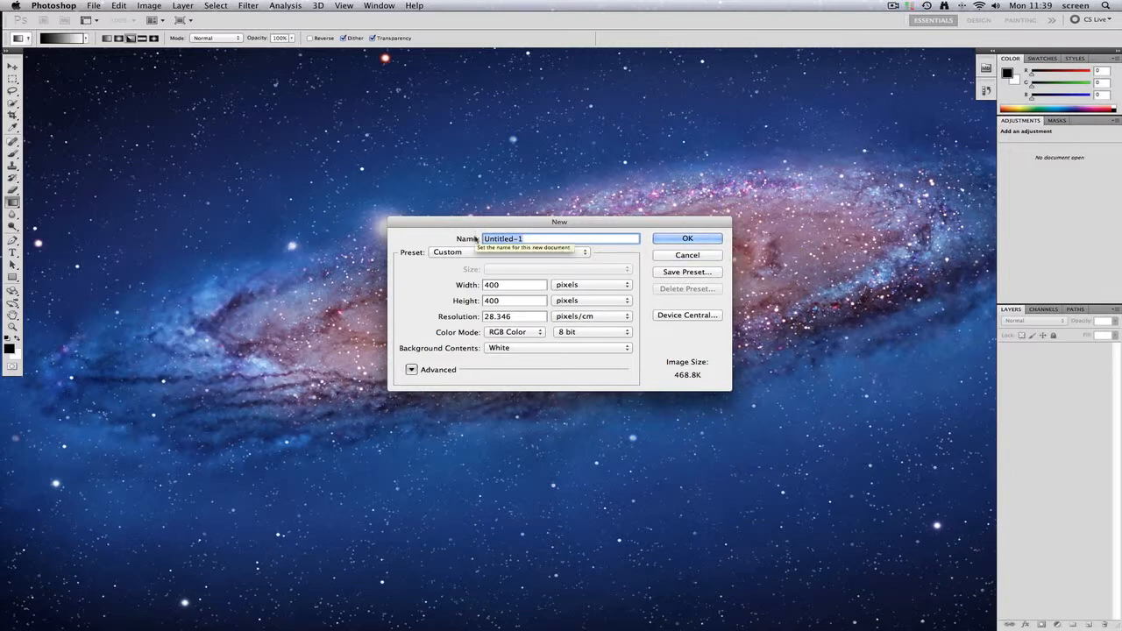
pyautogui.write('abstract 1')
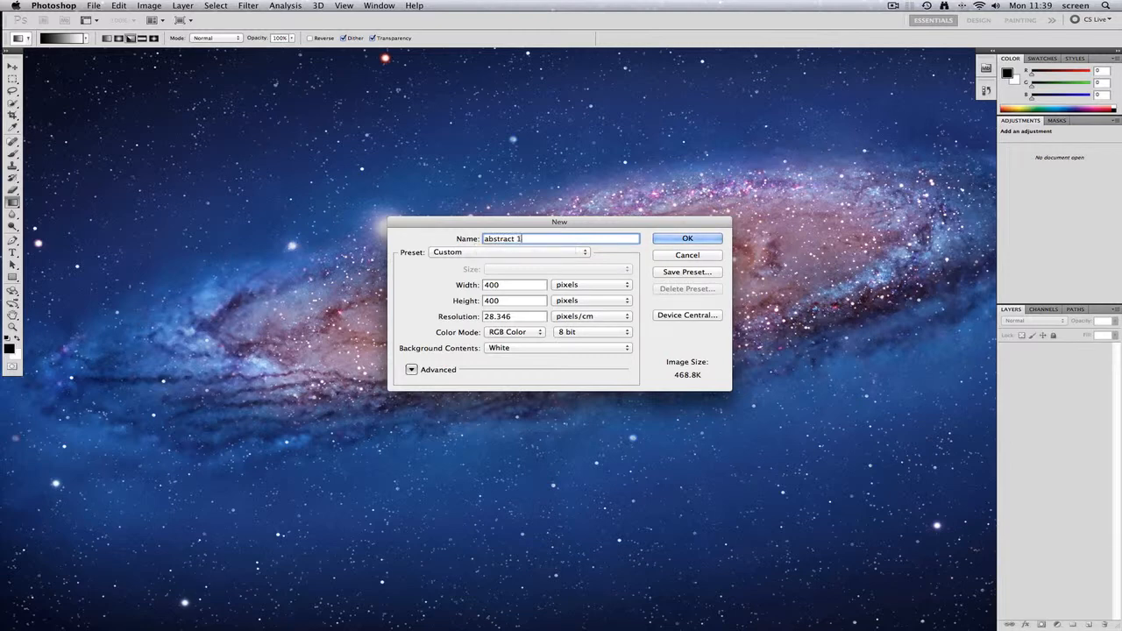
pyautogui.click(684, 239)
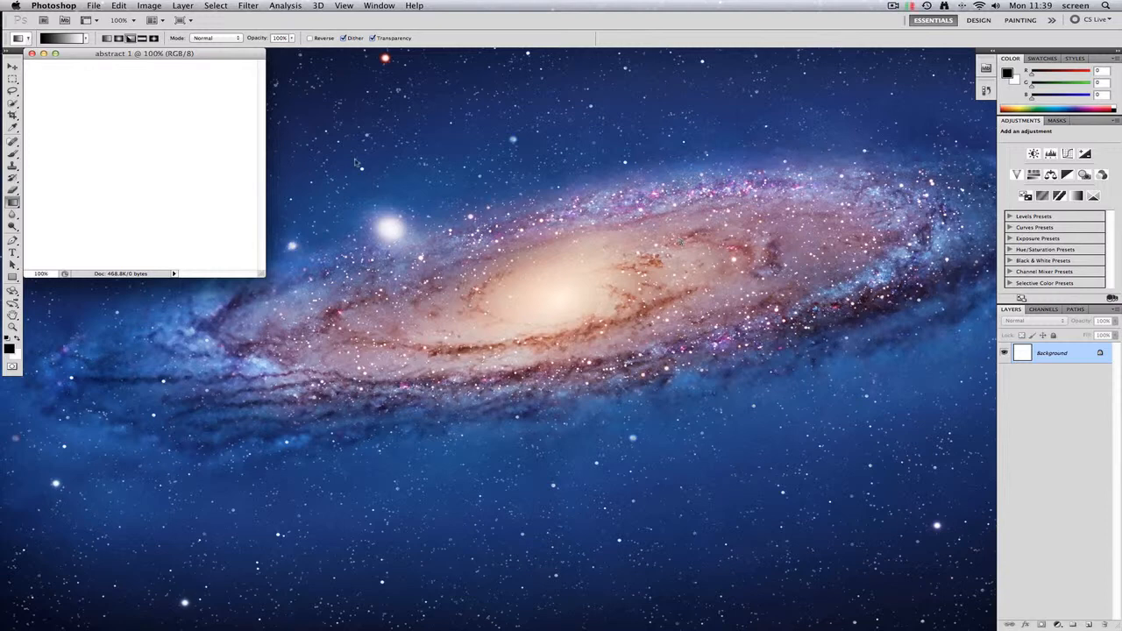
pyautogui.moveTo(209, 59); pyautogui.dragTo(576, 187)
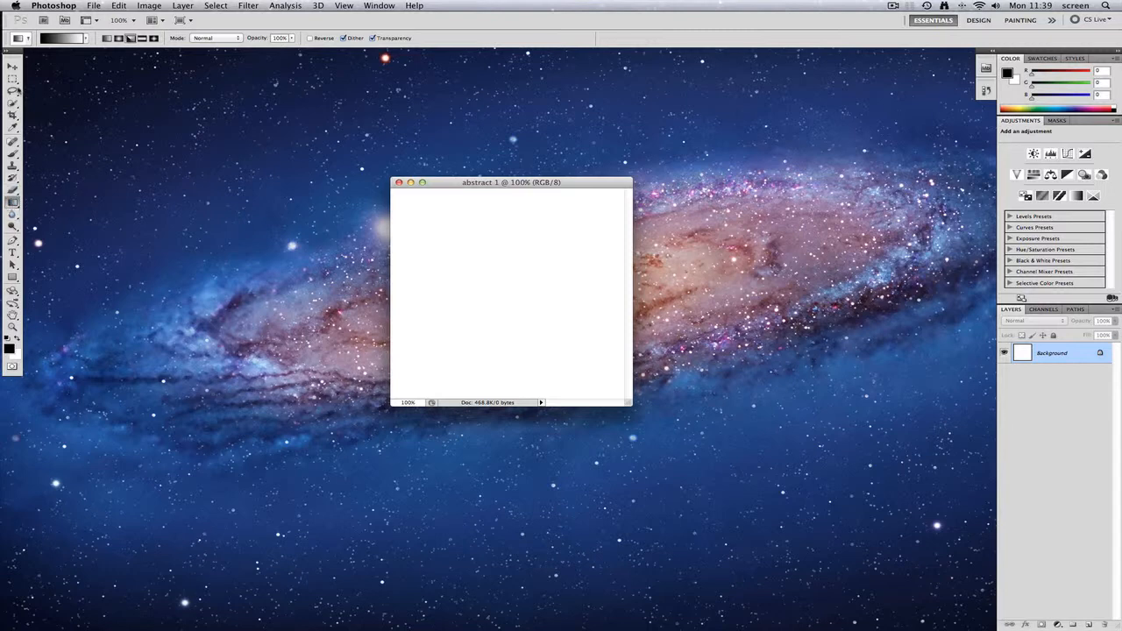
# Step: Draw a black-to-white angle gradient from below the canvas centre straight up to the top edge
pyautogui.click(12, 66)
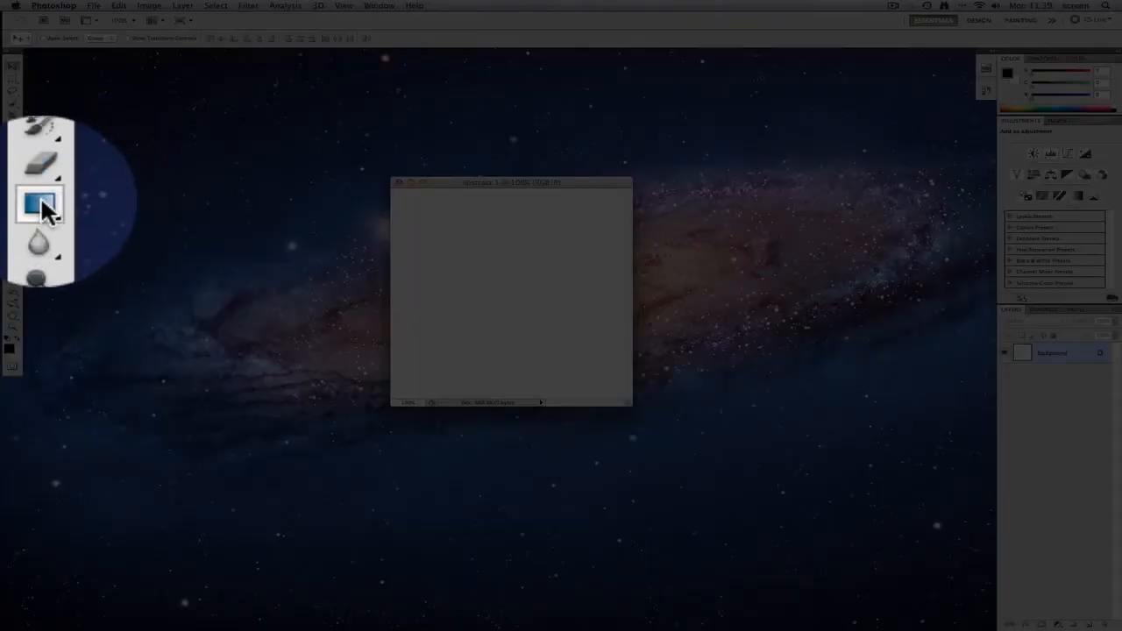
pyautogui.click(45, 210)
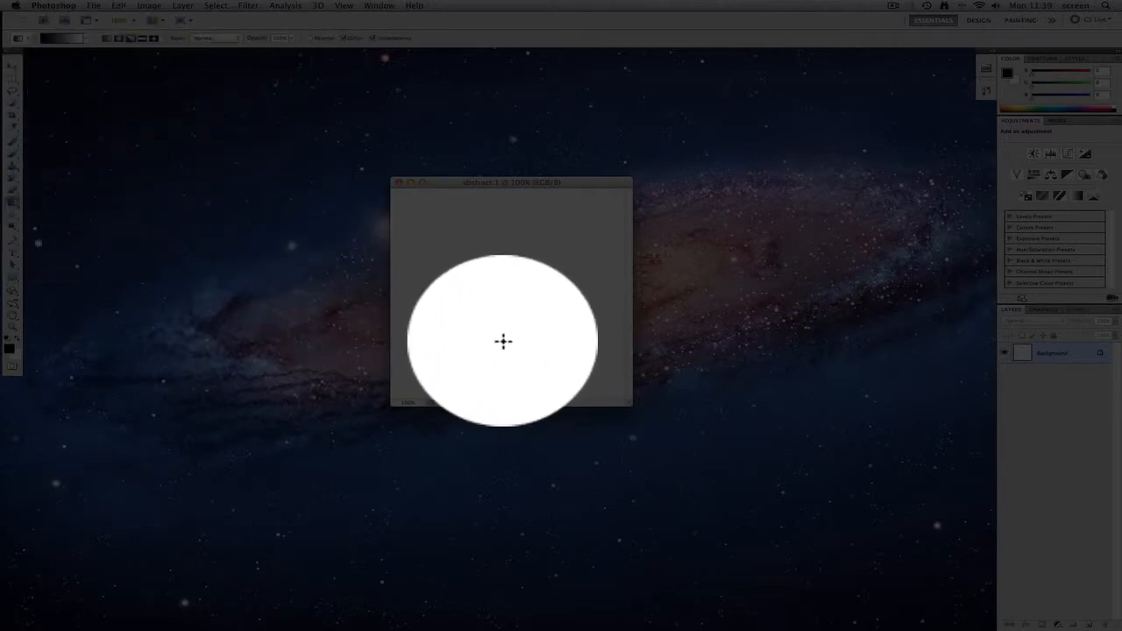
pyautogui.moveTo(501, 331); pyautogui.dragTo(504, 191)
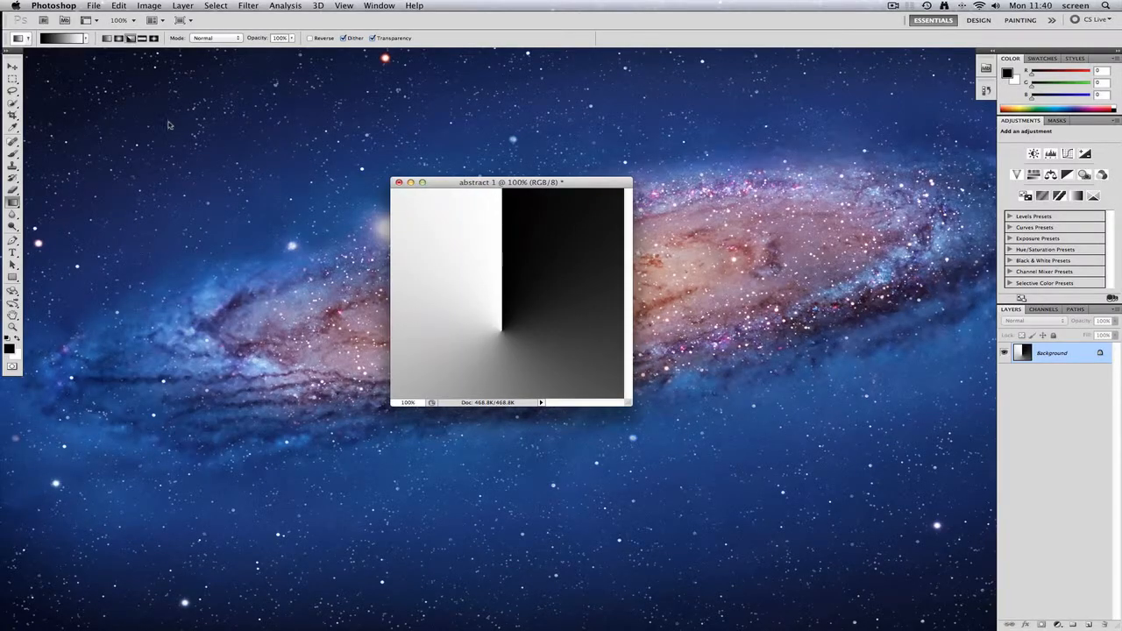
# Step: Undo the angle gradient and fill the background with a vertical linear gradient, black near the bottom to white at the top edge
pyautogui.click(106, 39)
pyautogui.press('super+z')
pyautogui.moveTo(506, 314); pyautogui.dragTo(504, 197)
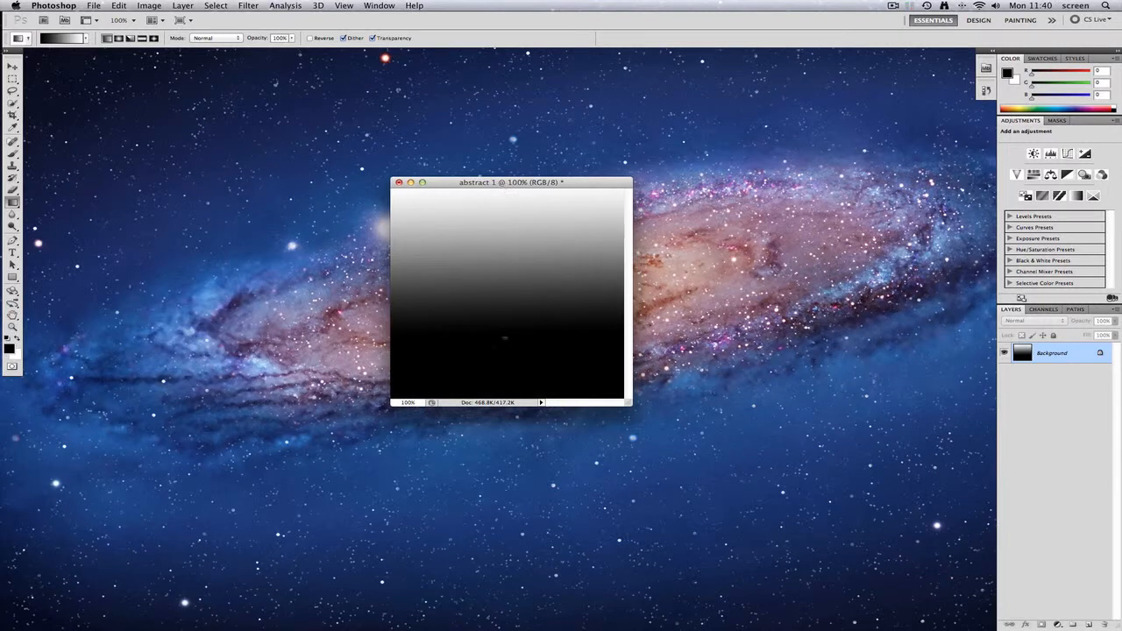
pyautogui.moveTo(502, 365); pyautogui.dragTo(504, 222)
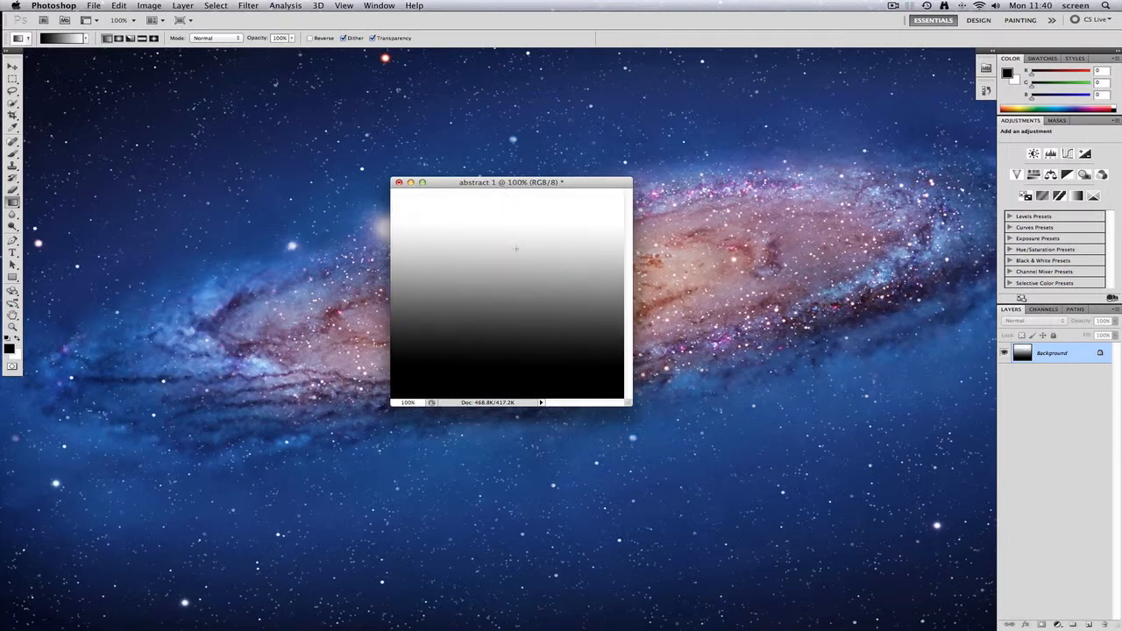
pyautogui.moveTo(511, 335); pyautogui.dragTo(516, 180)
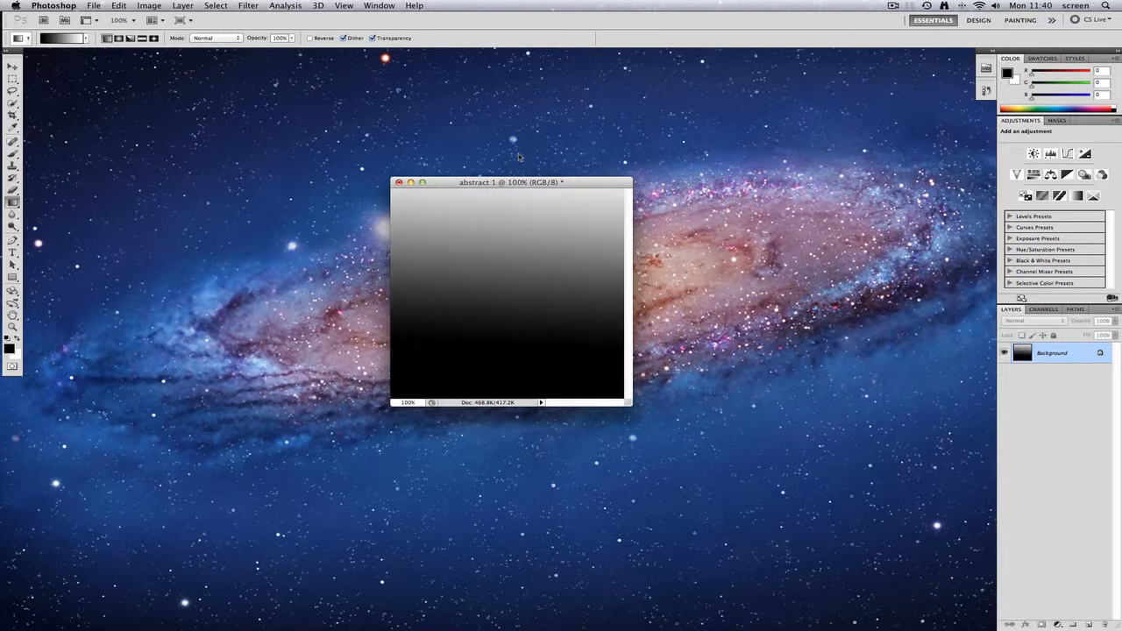
pyautogui.moveTo(500, 376); pyautogui.dragTo(503, 186)
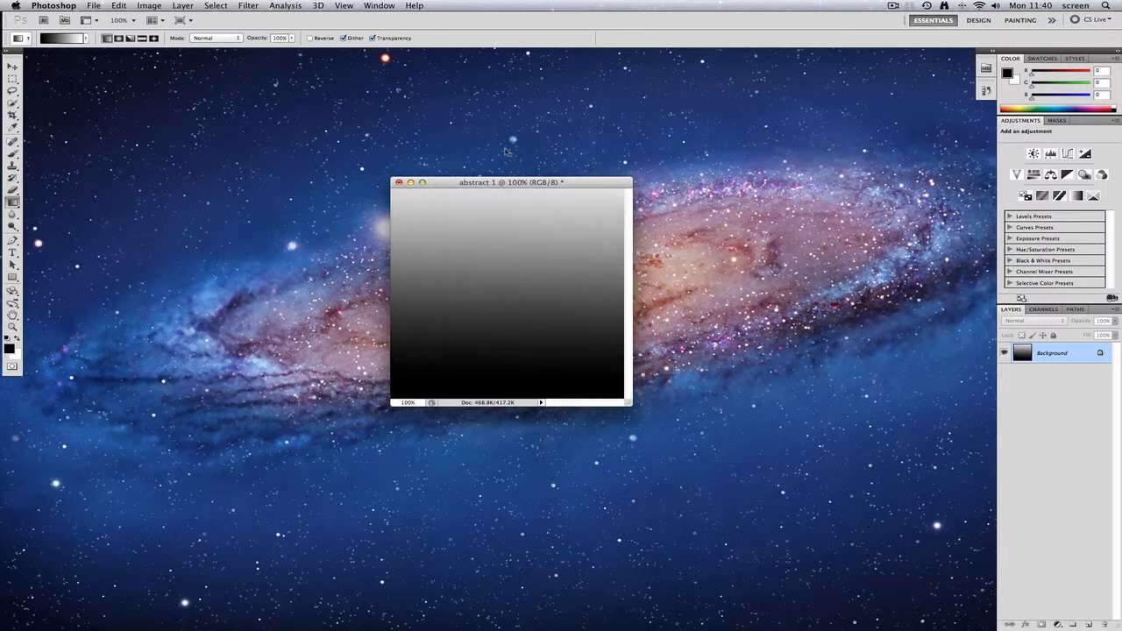
pyautogui.moveTo(515, 366); pyautogui.dragTo(515, 180)
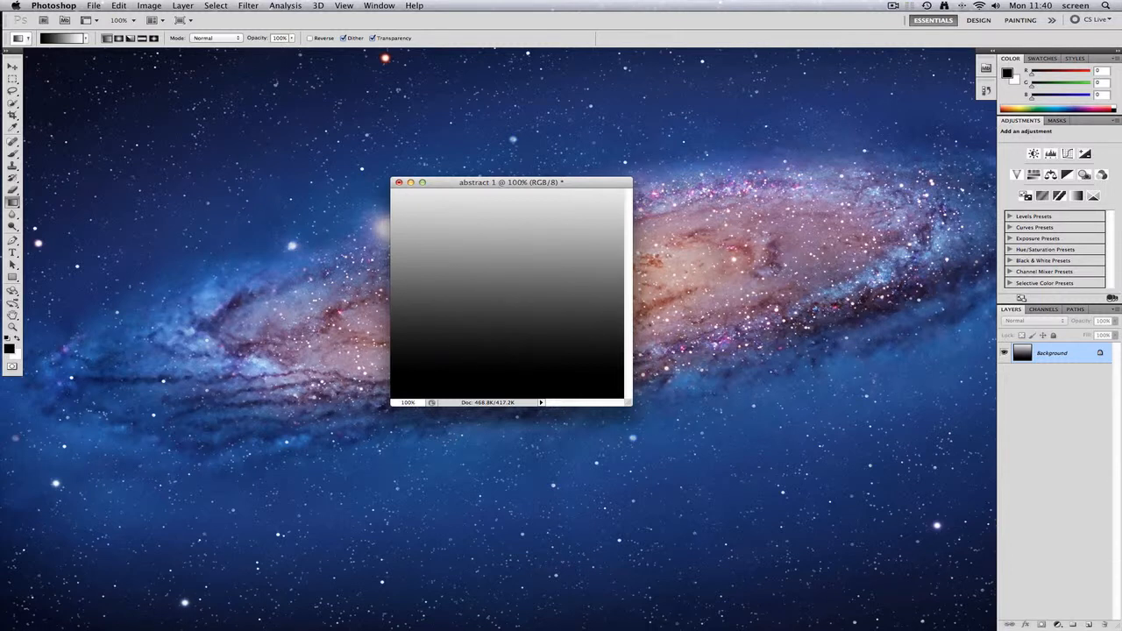
# Step: Open the Wave distortion filter for the gradient, preview the Sine and Triangle types, and set the type to Square
pyautogui.click(248, 6)
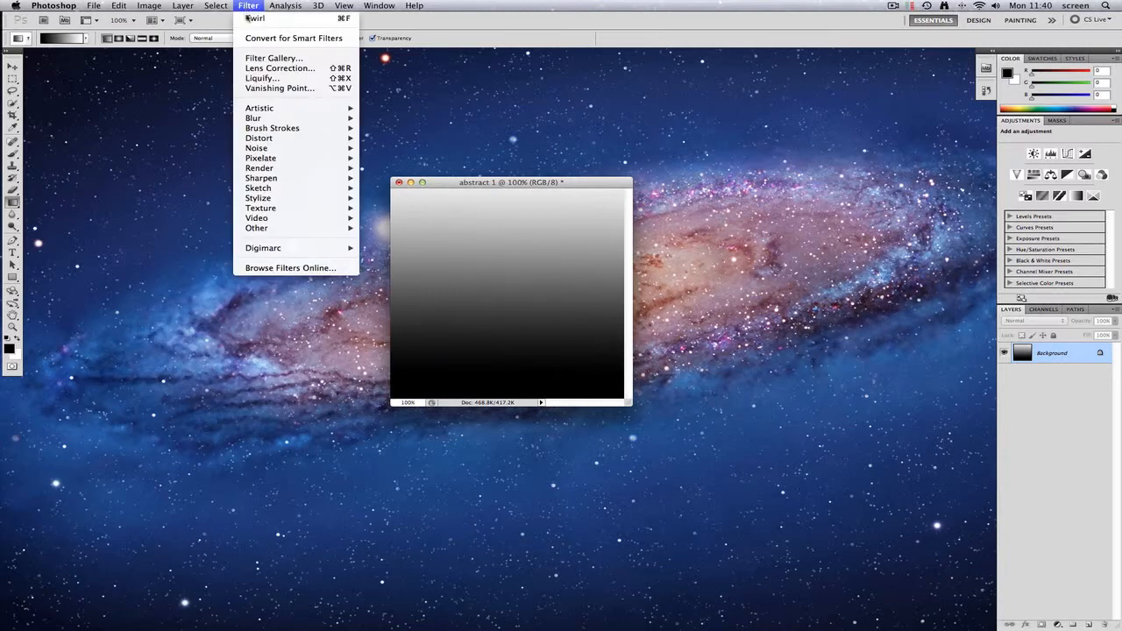
pyautogui.moveTo(262, 141)
pyautogui.moveTo(313, 150)
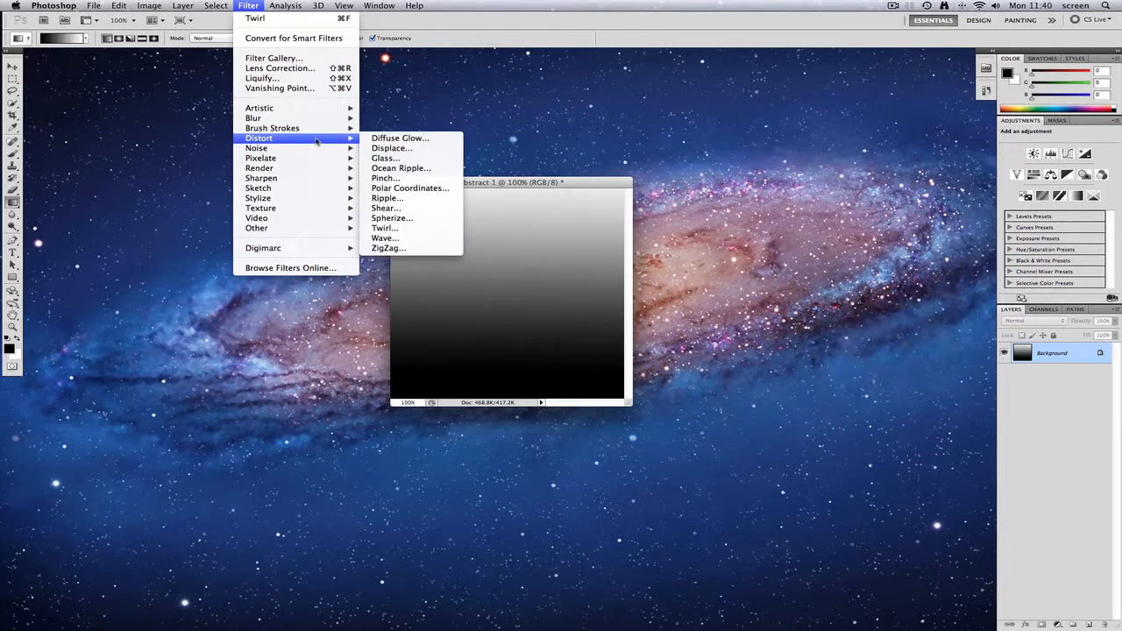
pyautogui.click(399, 239)
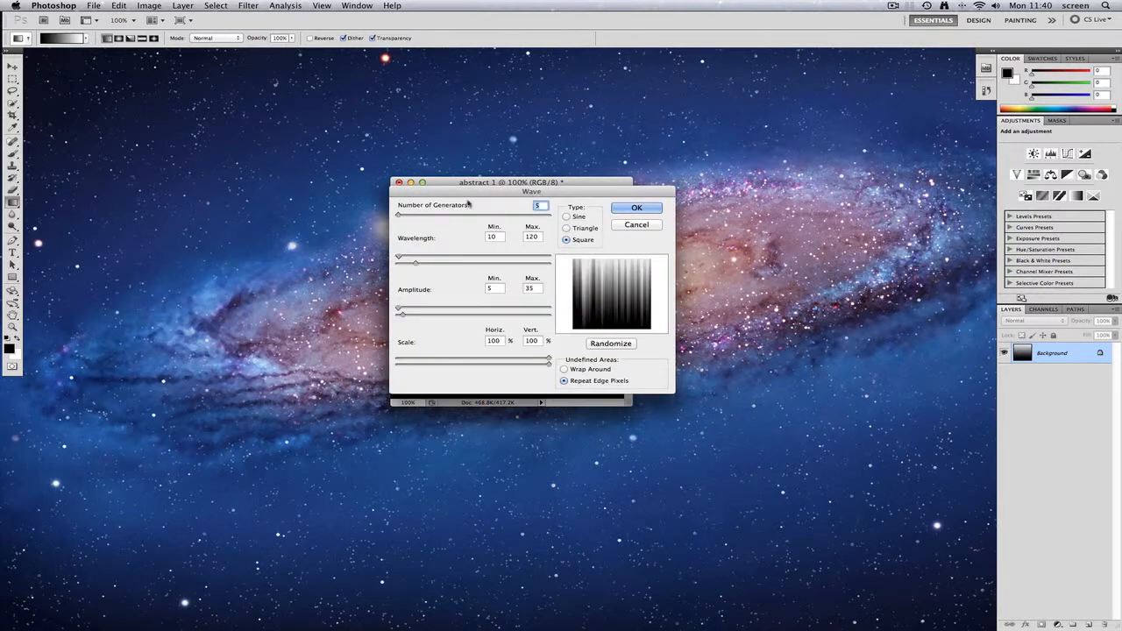
pyautogui.moveTo(487, 190); pyautogui.dragTo(537, 213)
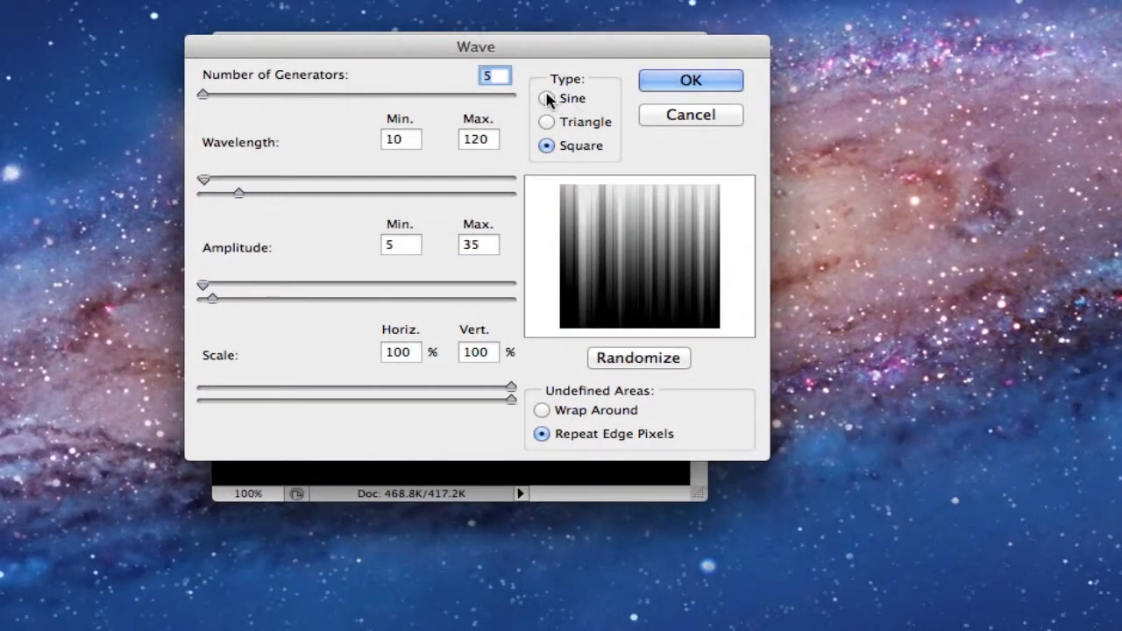
pyautogui.click(547, 98)
pyautogui.click(546, 122)
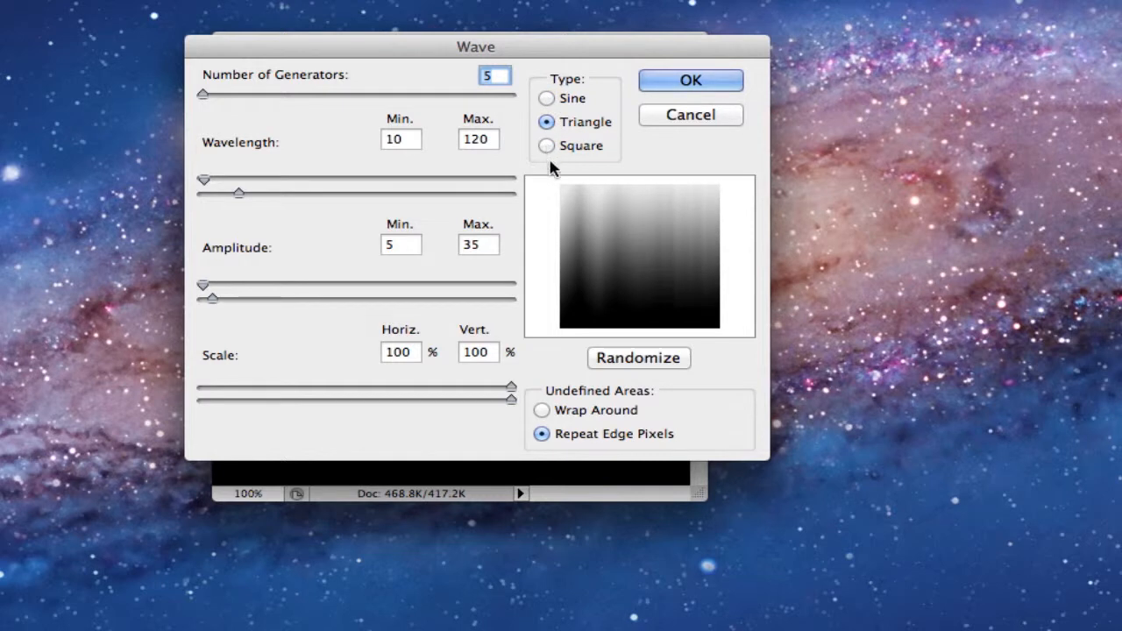
pyautogui.click(546, 145)
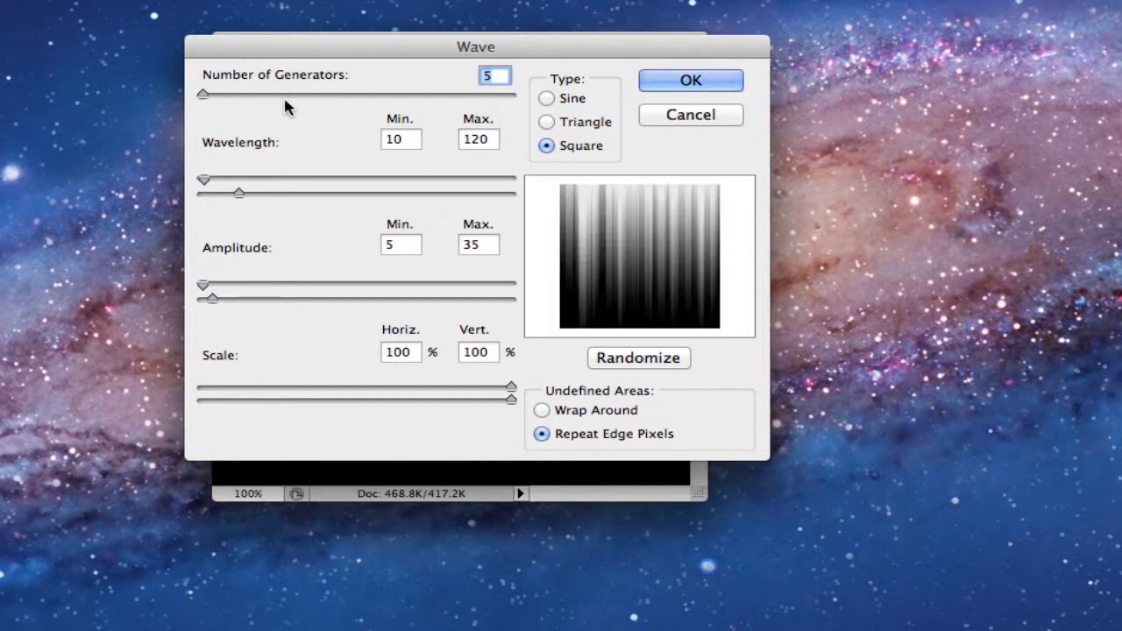
# Step: Randomize the square wave and apply it with 5 generators, wavelength 10 to 120, amplitude 5 to 35 and 100% scale
pyautogui.moveTo(203, 94)
pyautogui.mouseDown()
pyautogui.moveTo(238, 105)
pyautogui.moveTo(190, 101)
pyautogui.moveTo(210, 103)
pyautogui.moveTo(201, 102)
pyautogui.mouseUp()
pyautogui.moveTo(363, 51); pyautogui.dragTo(944, 72)
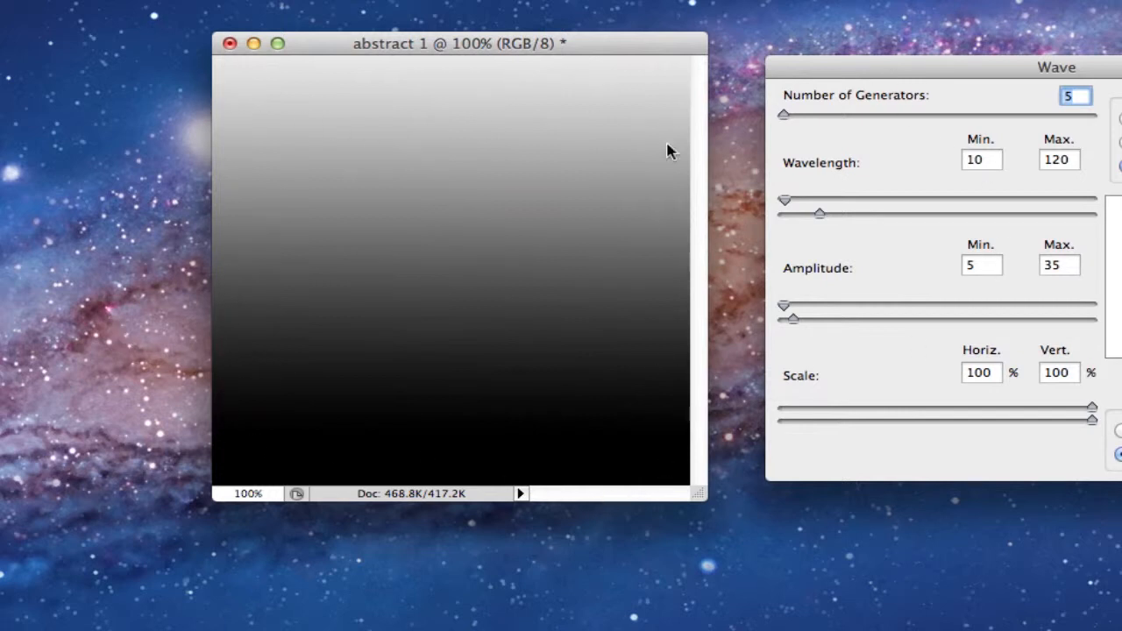
pyautogui.moveTo(866, 74); pyautogui.dragTo(263, 0)
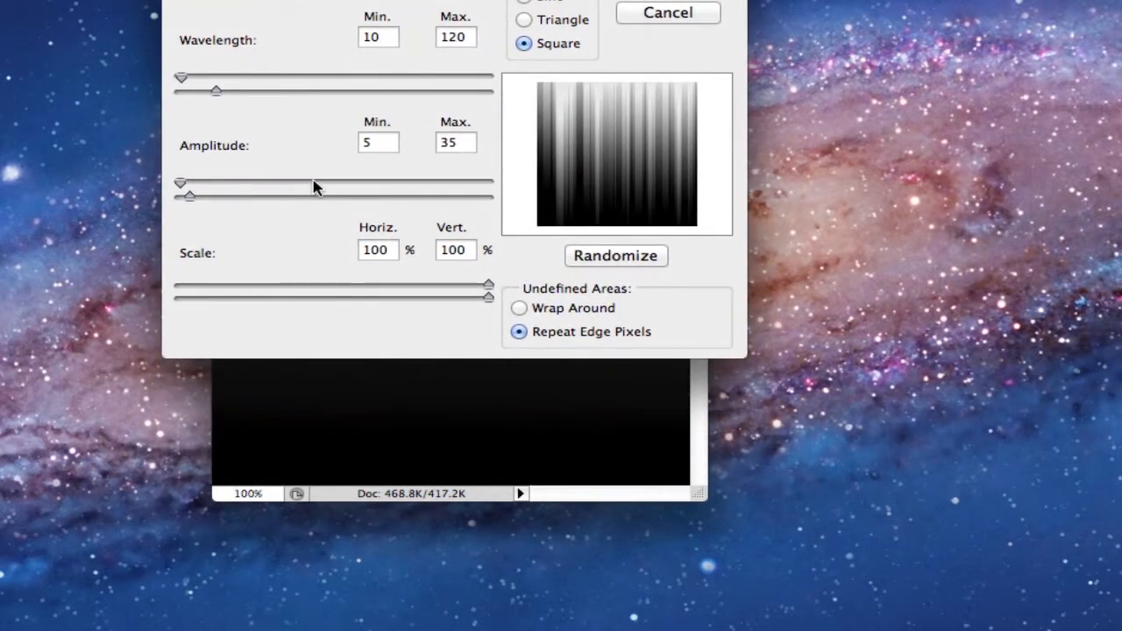
pyautogui.click(618, 260)
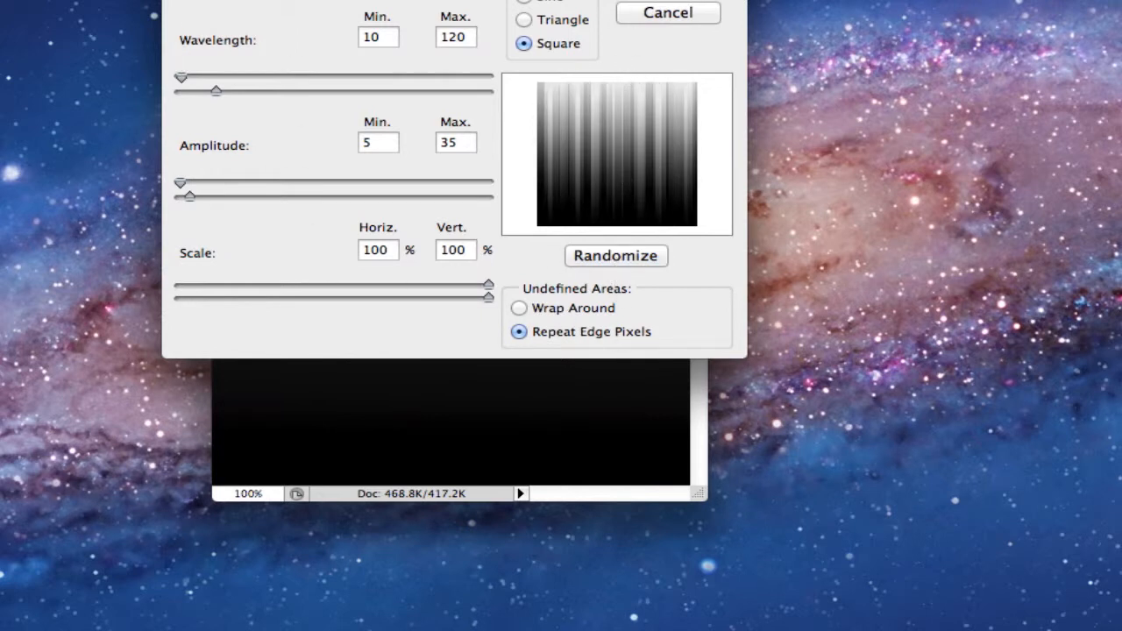
pyautogui.moveTo(456, 2); pyautogui.dragTo(650, 0)
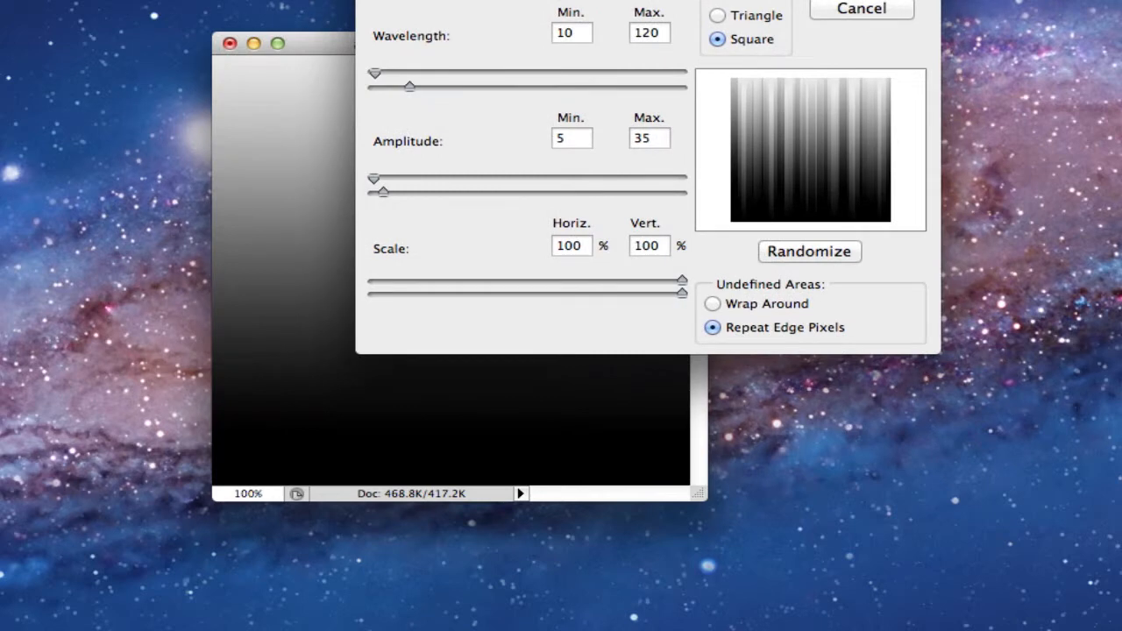
pyautogui.click(864, 1)
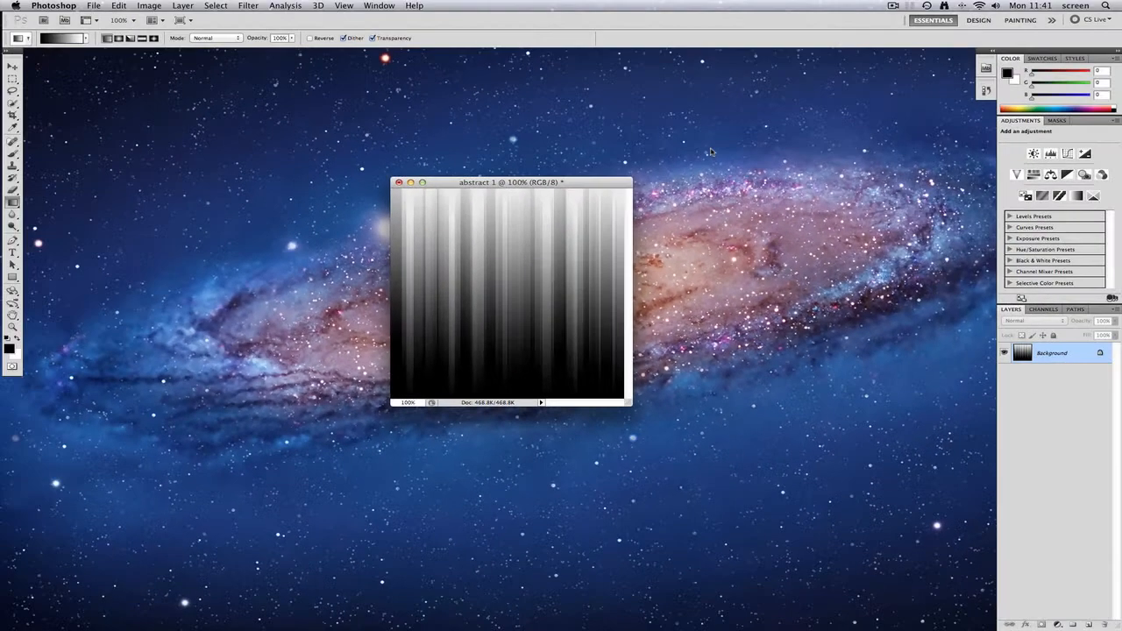
# Step: Apply the Polar Coordinates distortion to the striped image with Rectangular to Polar, after previewing Polar to Rectangular
pyautogui.moveTo(493, 185); pyautogui.dragTo(474, 150)
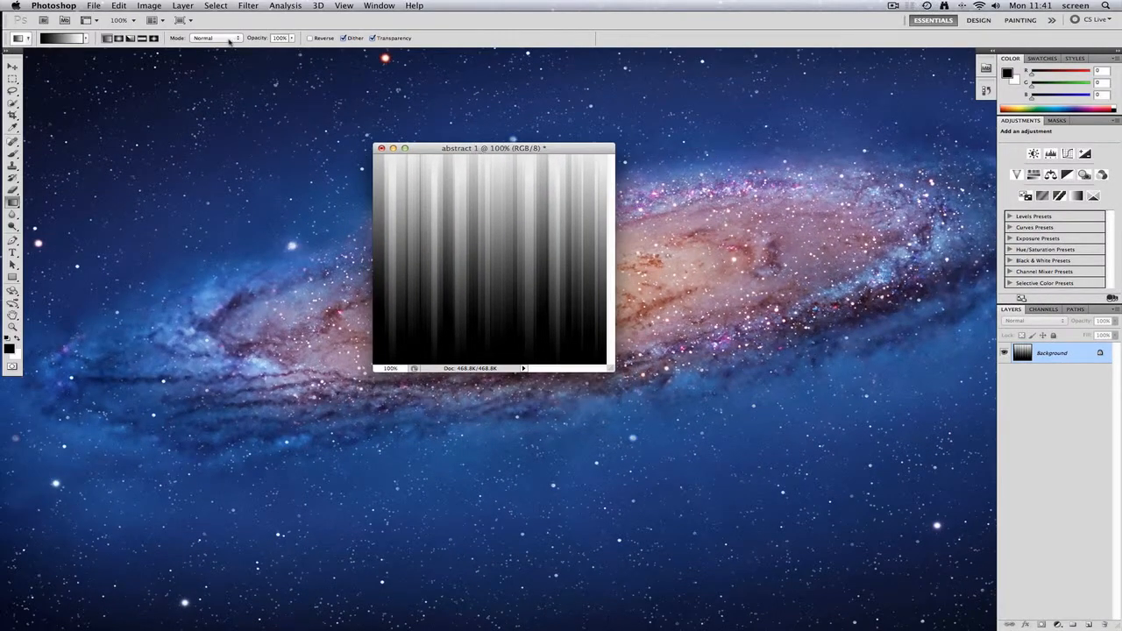
pyautogui.click(248, 6)
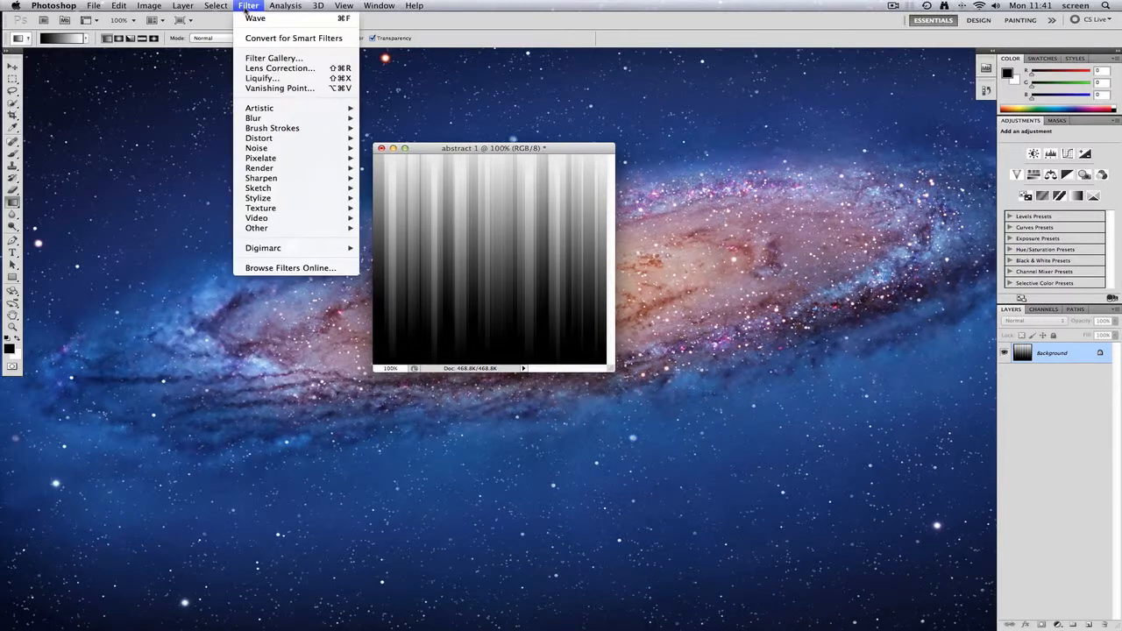
pyautogui.moveTo(273, 140)
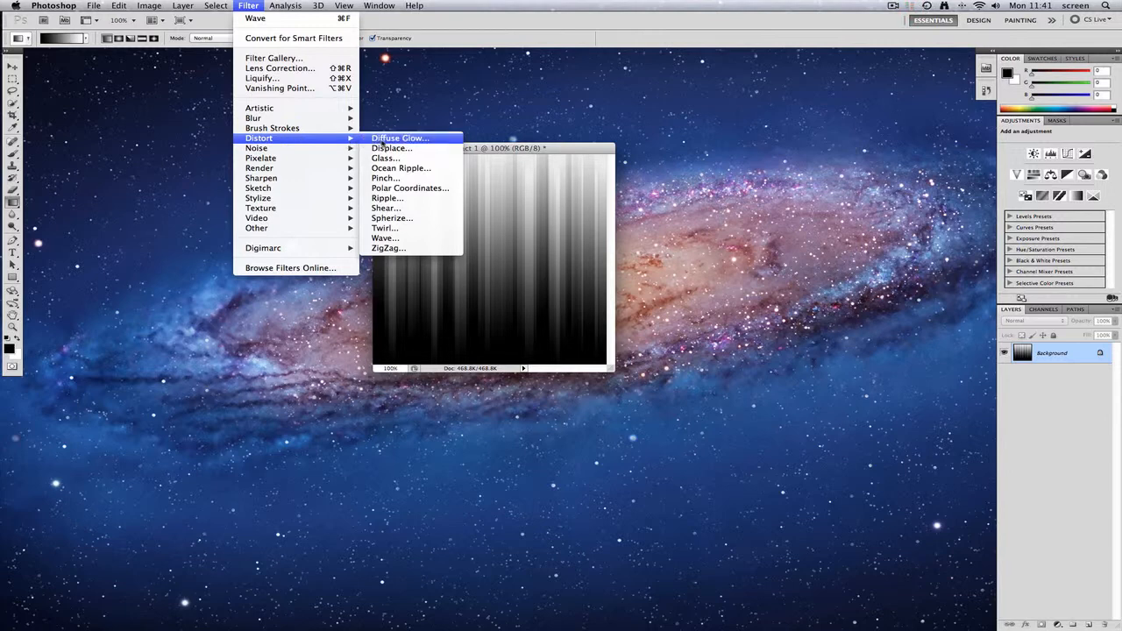
pyautogui.click(408, 188)
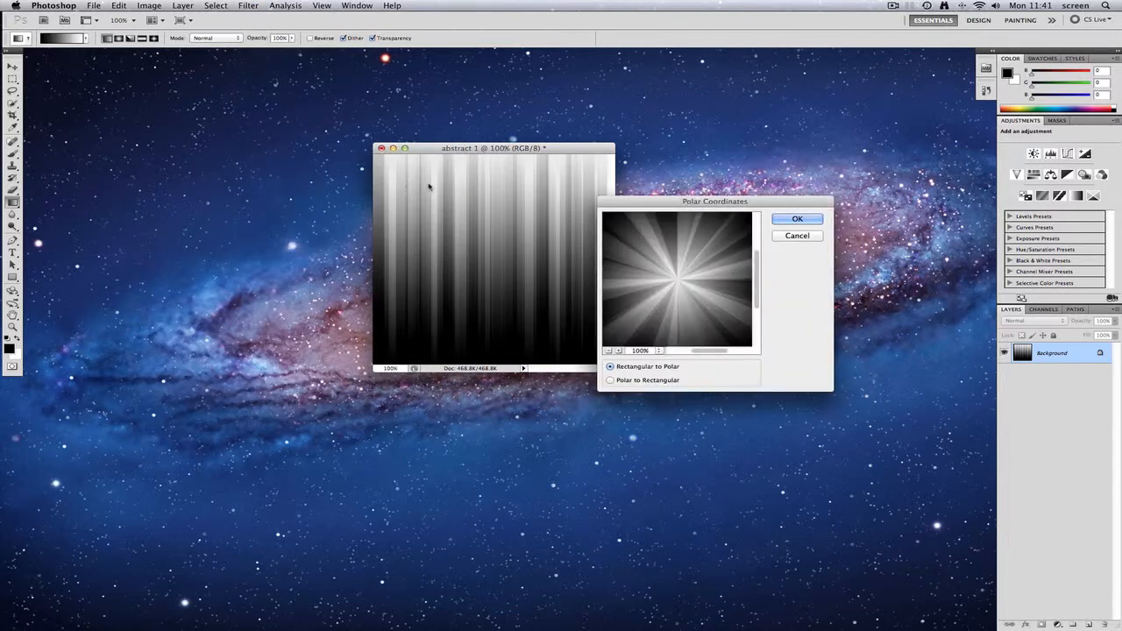
pyautogui.moveTo(658, 205); pyautogui.dragTo(713, 168)
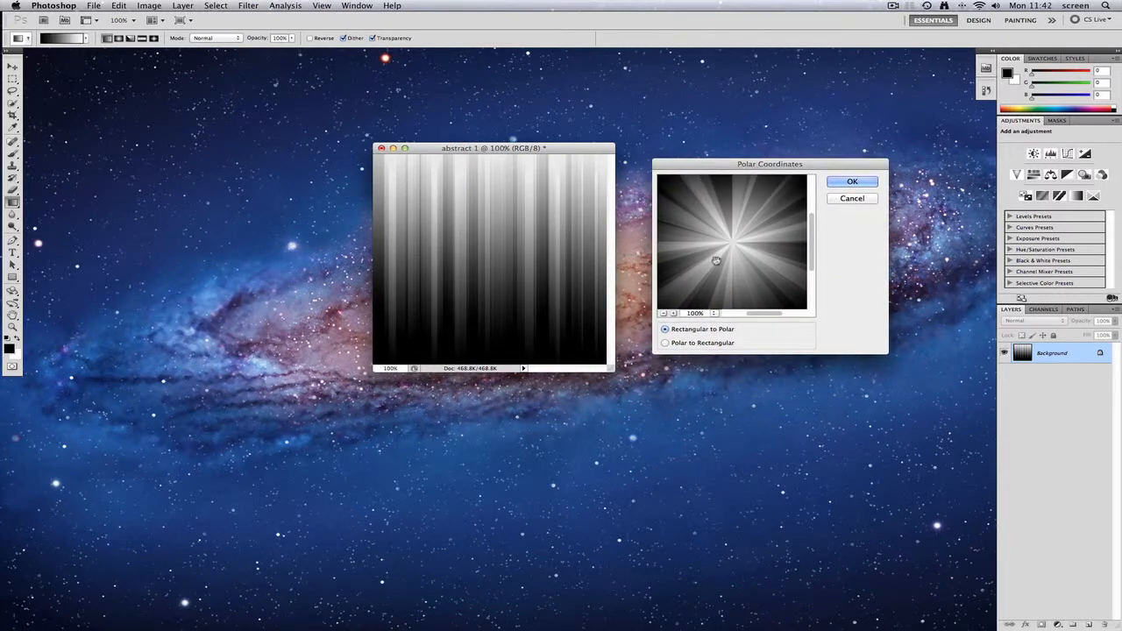
pyautogui.click(665, 343)
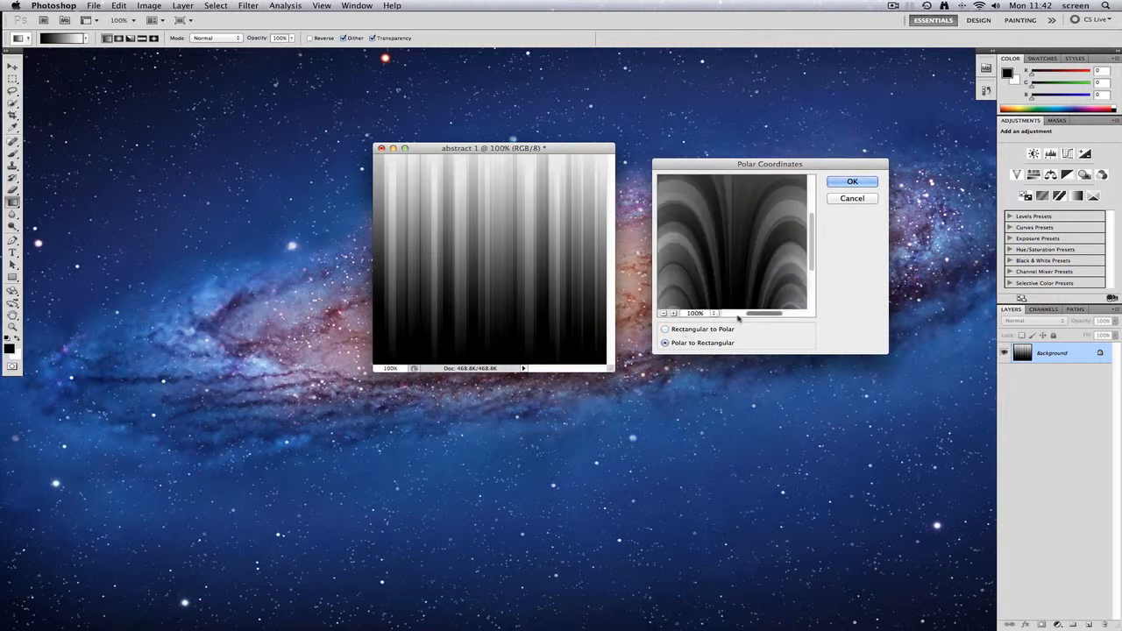
pyautogui.click(665, 328)
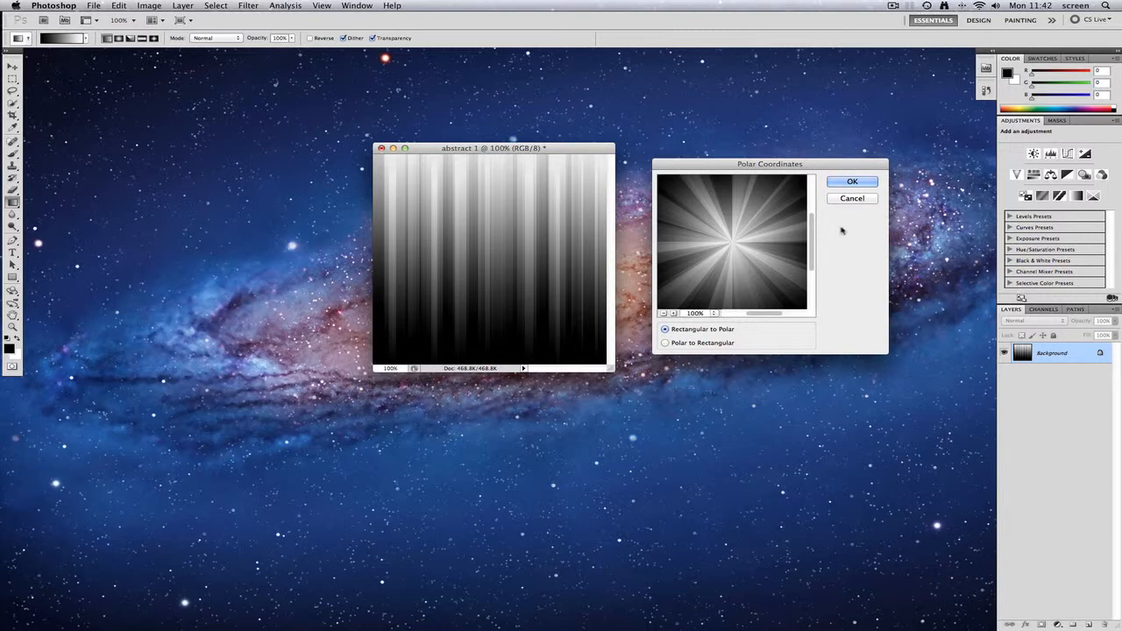
pyautogui.click(840, 183)
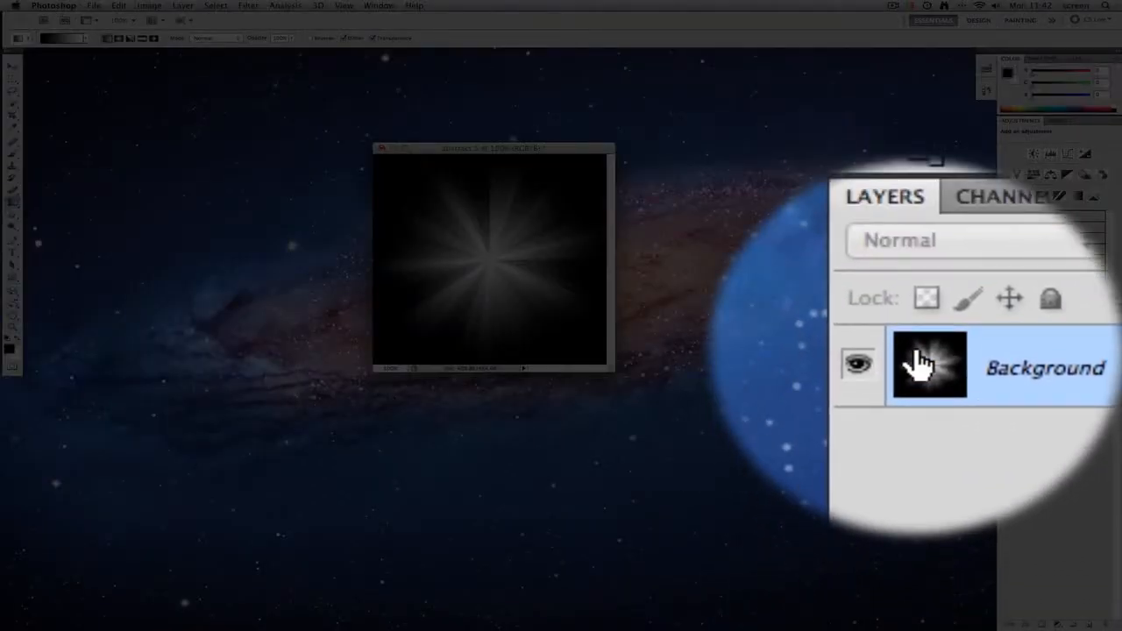
# Step: Duplicate the Background layer and set the copy's blend mode to Overlay
pyautogui.moveTo(917, 352); pyautogui.dragTo(1004, 601)
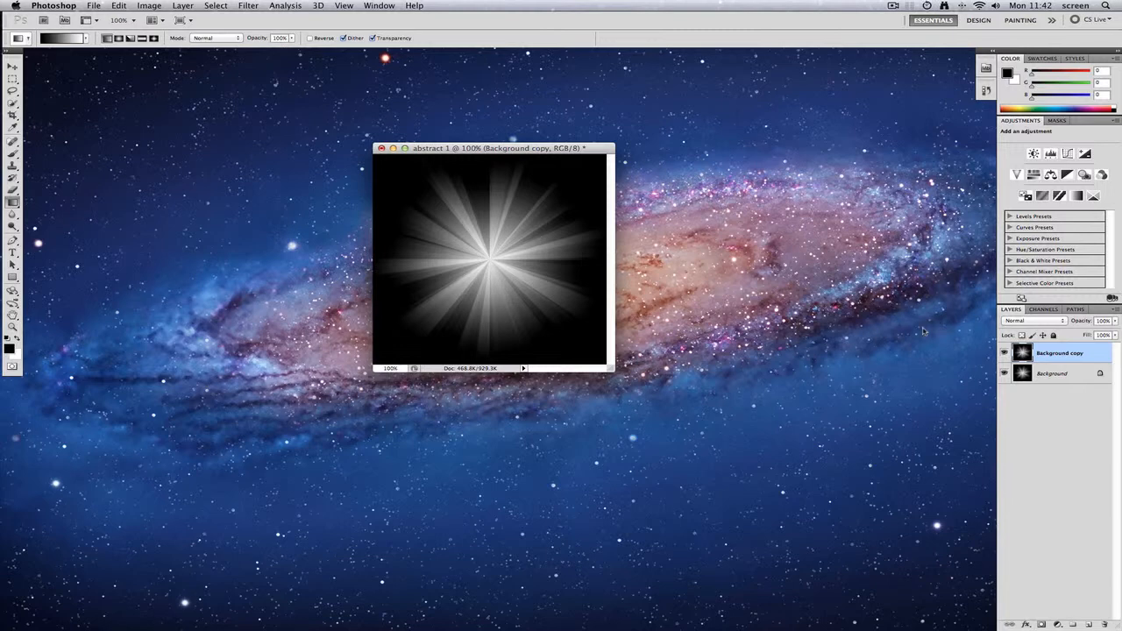
pyautogui.click(1030, 321)
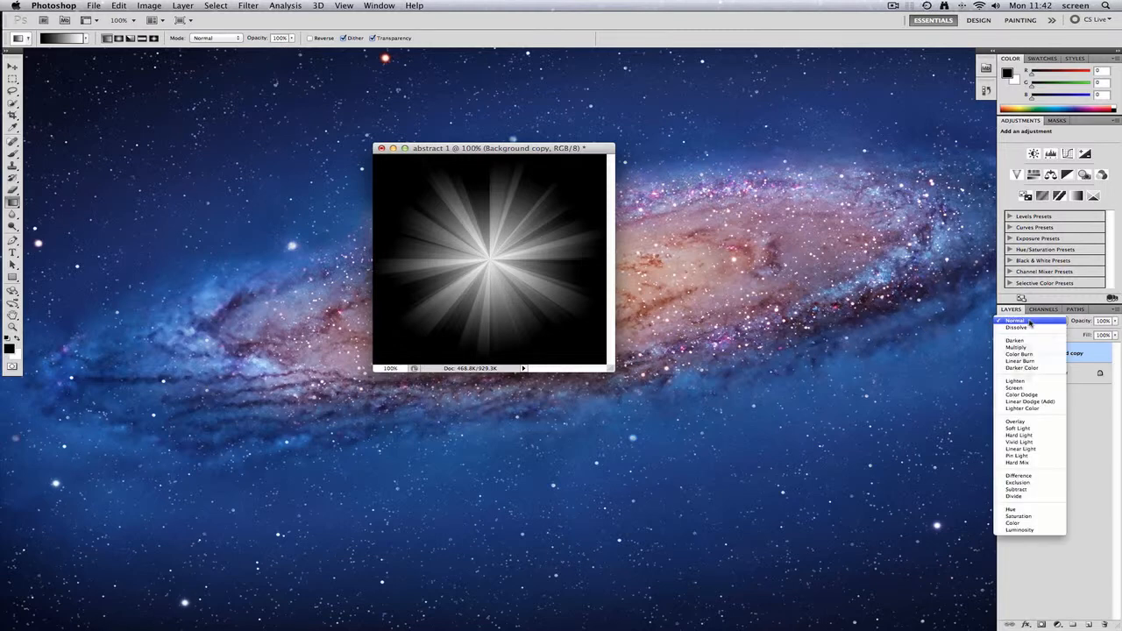
pyautogui.click(1030, 424)
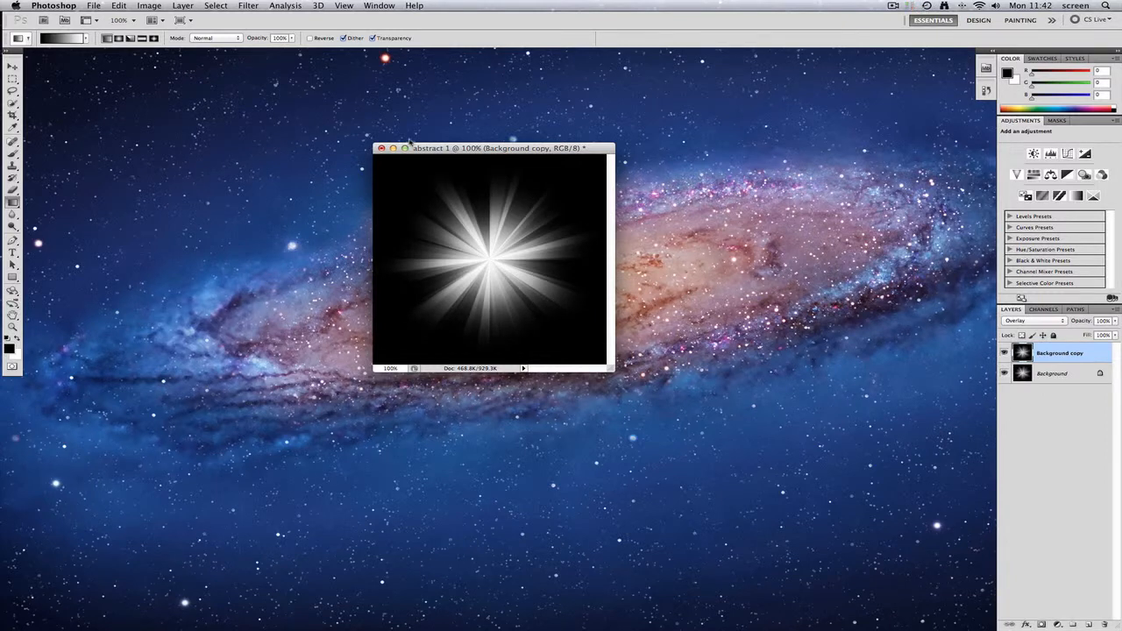
# Step: Rotate the Background copy layer 90° clockwise
pyautogui.click(119, 7)
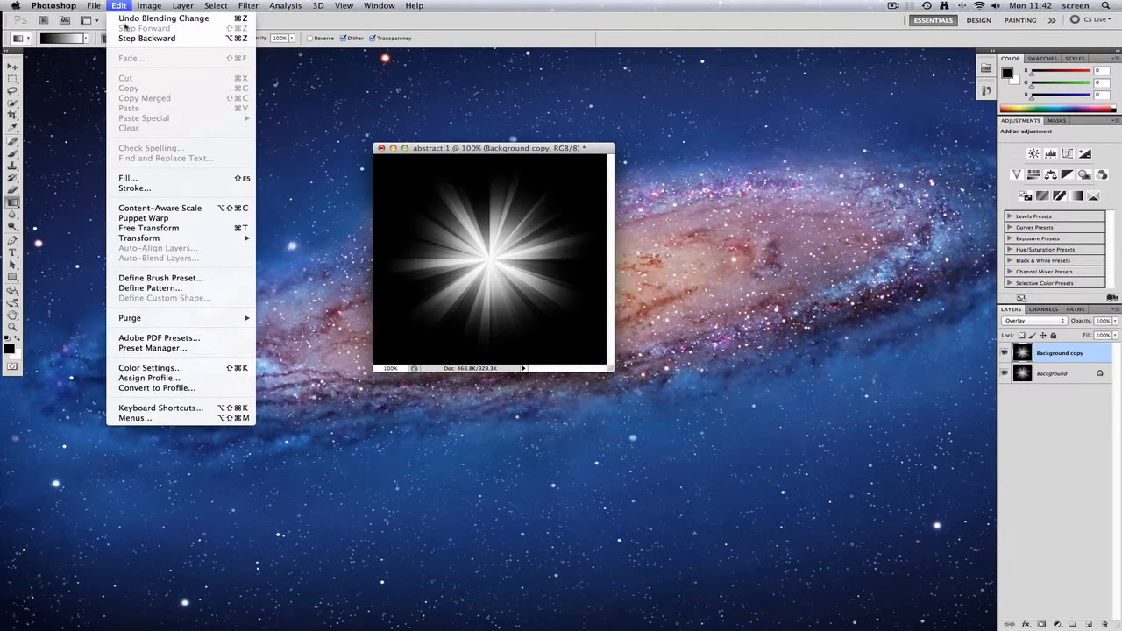
pyautogui.moveTo(171, 239)
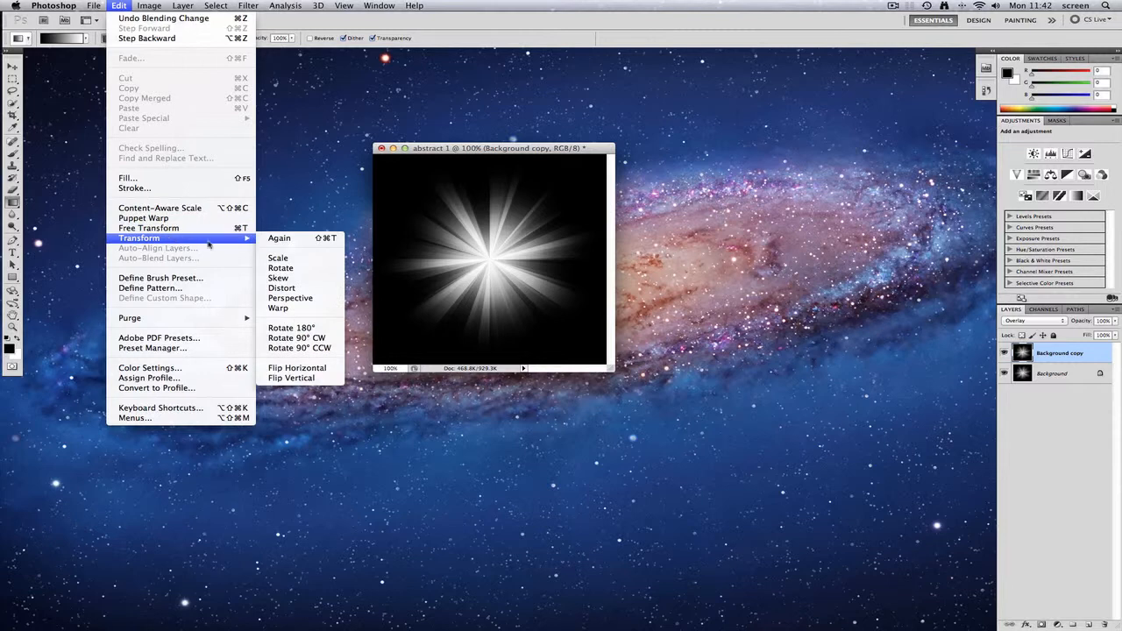
pyautogui.click(288, 338)
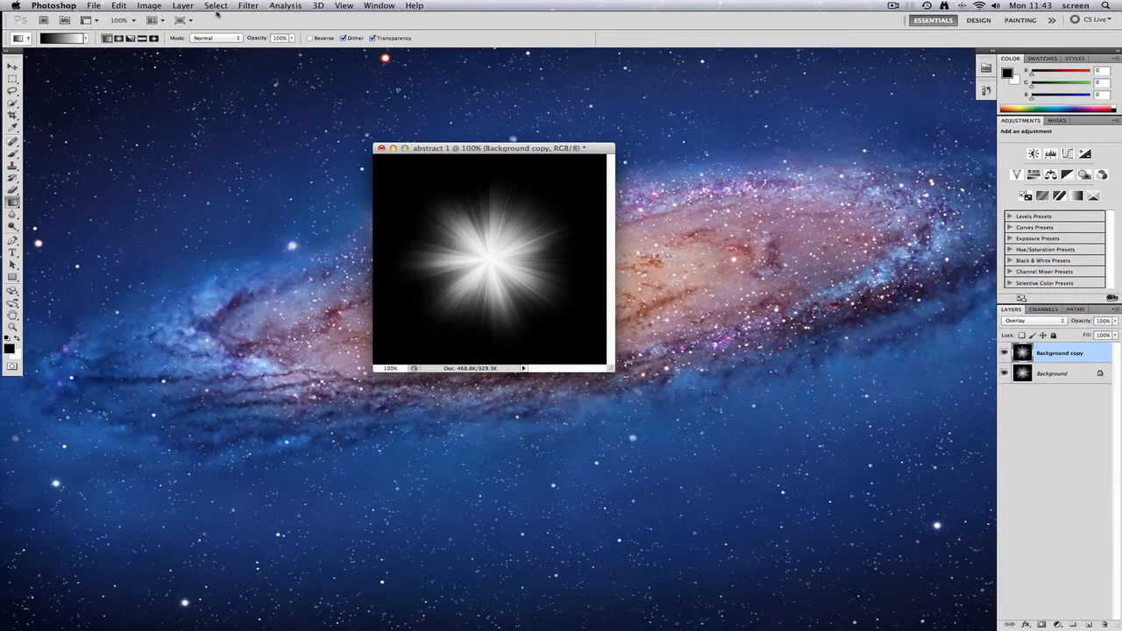
# Step: Apply the Twirl distortion to the Background copy layer with an angle of 156°
pyautogui.click(248, 6)
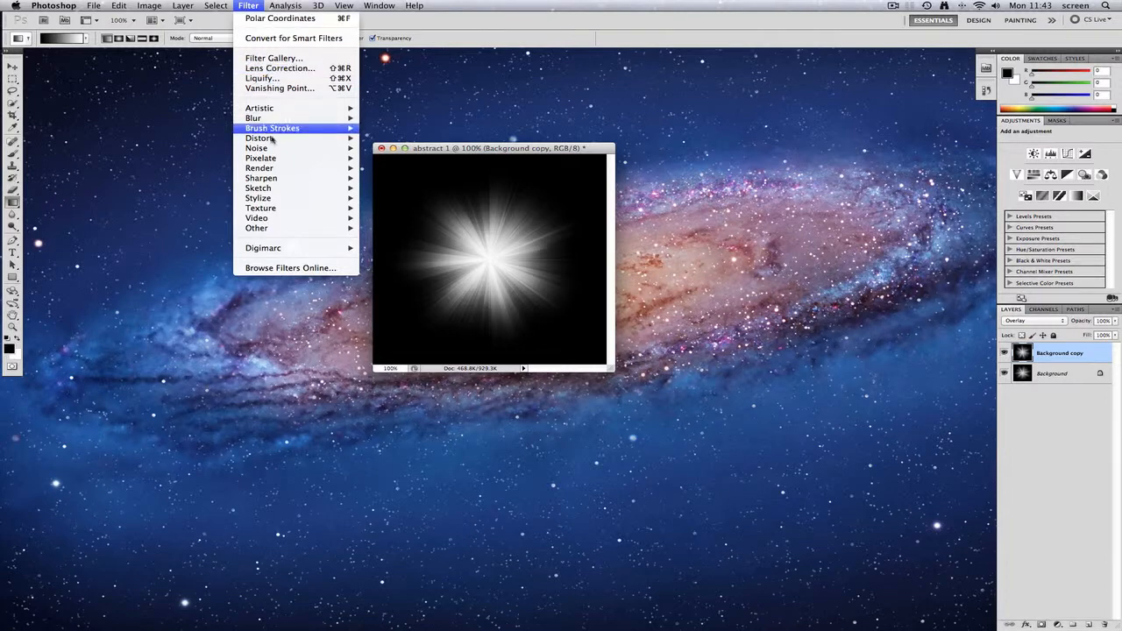
pyautogui.moveTo(271, 140)
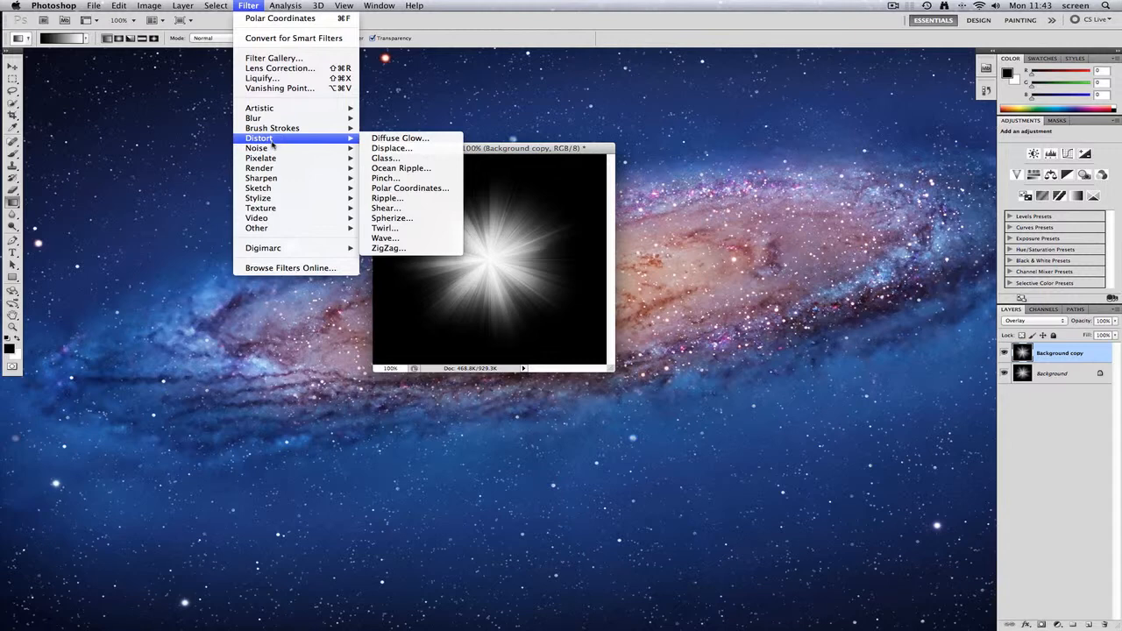
pyautogui.click(389, 228)
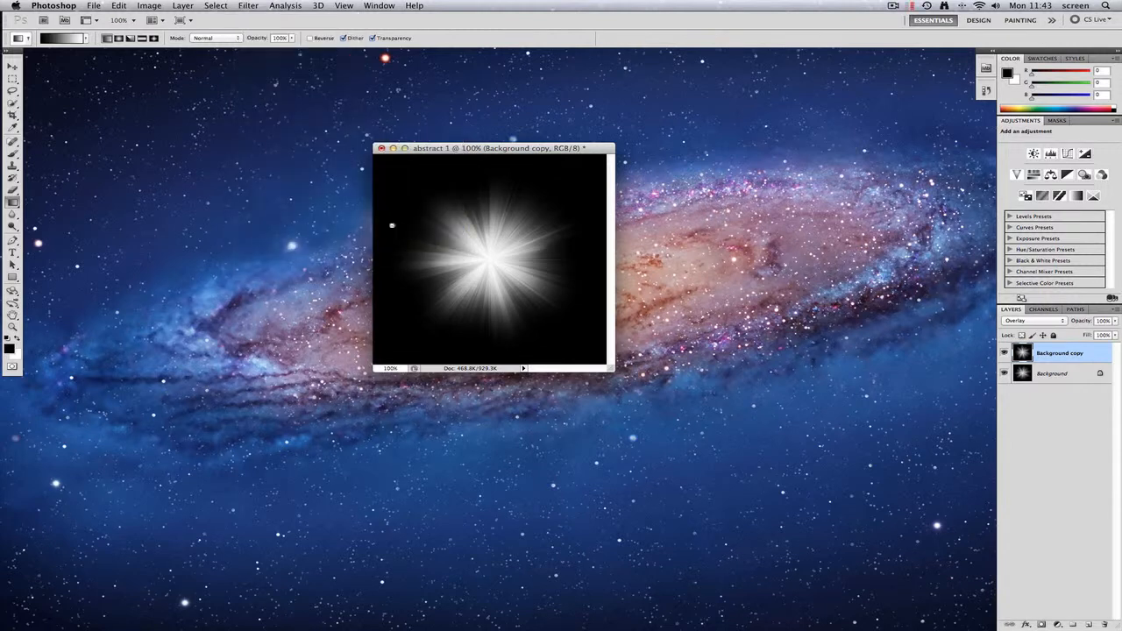
pyautogui.moveTo(611, 238); pyautogui.dragTo(668, 162)
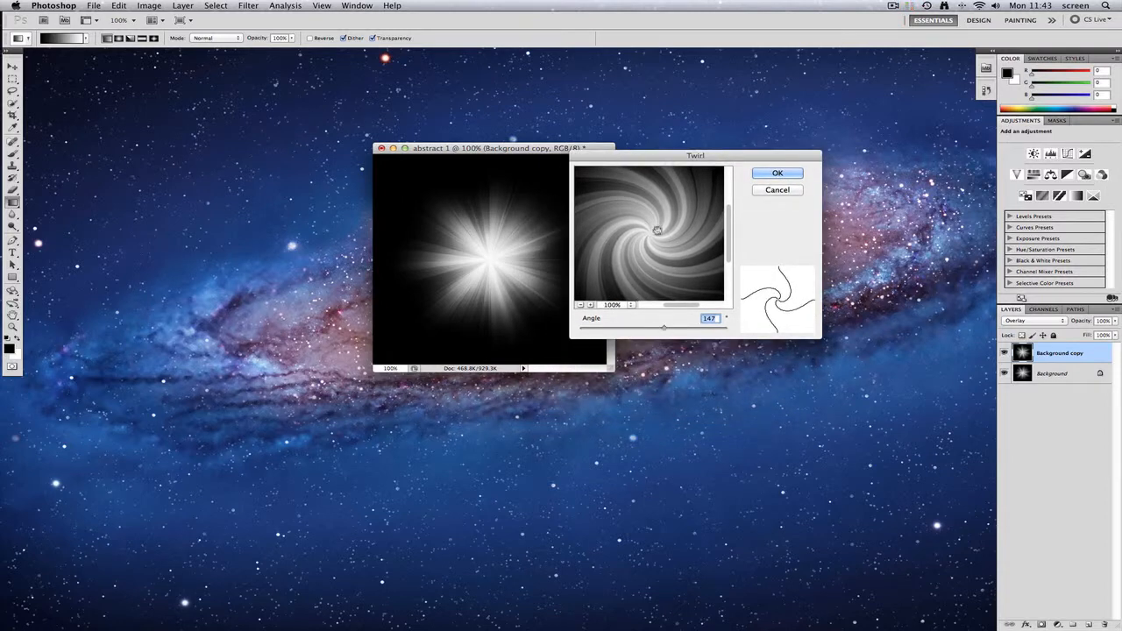
pyautogui.moveTo(663, 328)
pyautogui.mouseDown()
pyautogui.moveTo(724, 328)
pyautogui.moveTo(596, 328)
pyautogui.moveTo(665, 329)
pyautogui.mouseUp()
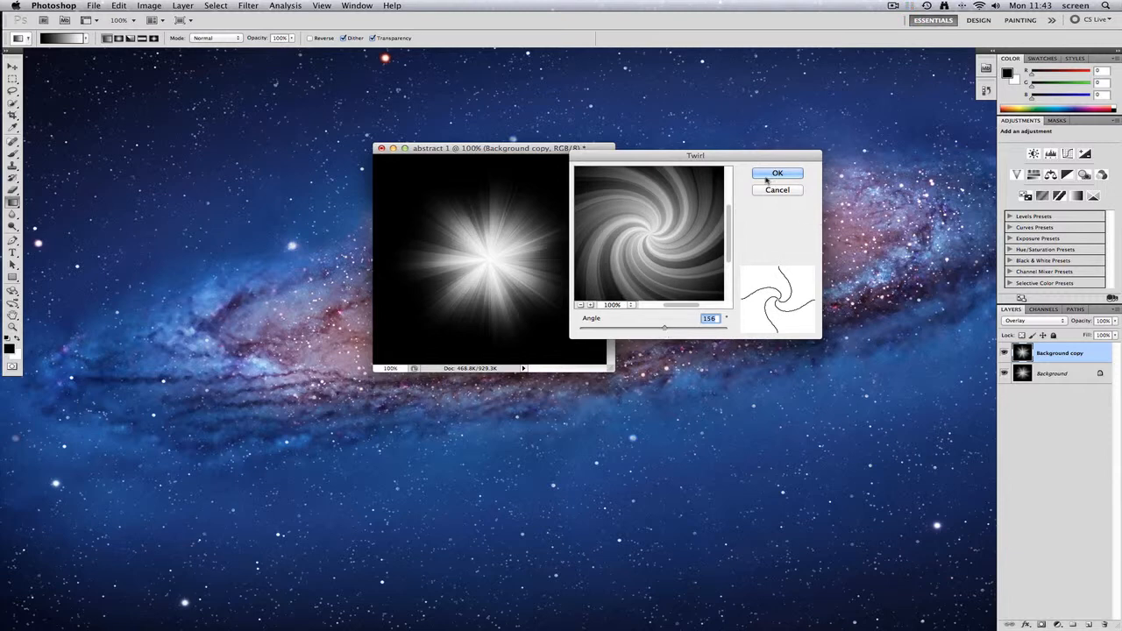
pyautogui.moveTo(634, 158); pyautogui.dragTo(699, 161)
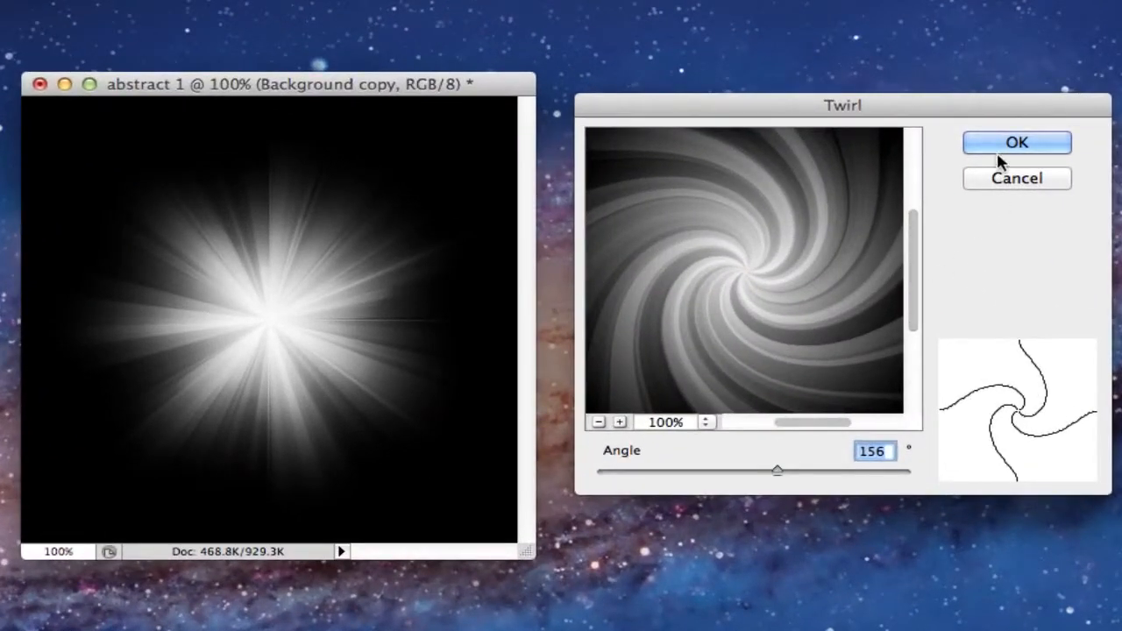
pyautogui.click(999, 146)
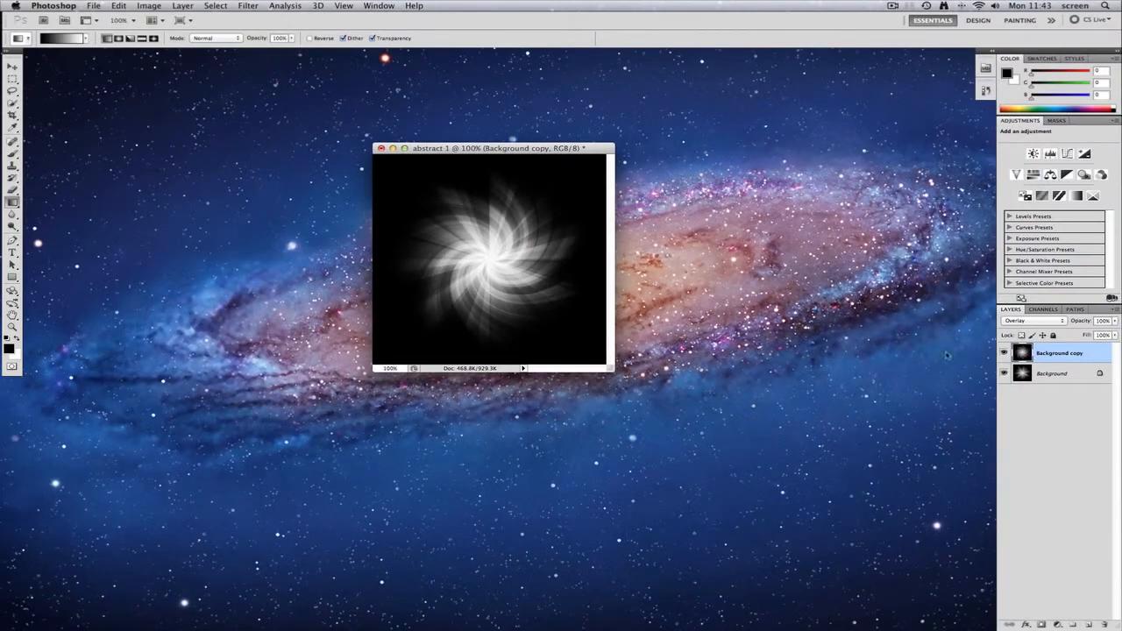
# Step: Compare the two layers by hiding and showing the Background copy and the Background in turn
pyautogui.click(1004, 353)
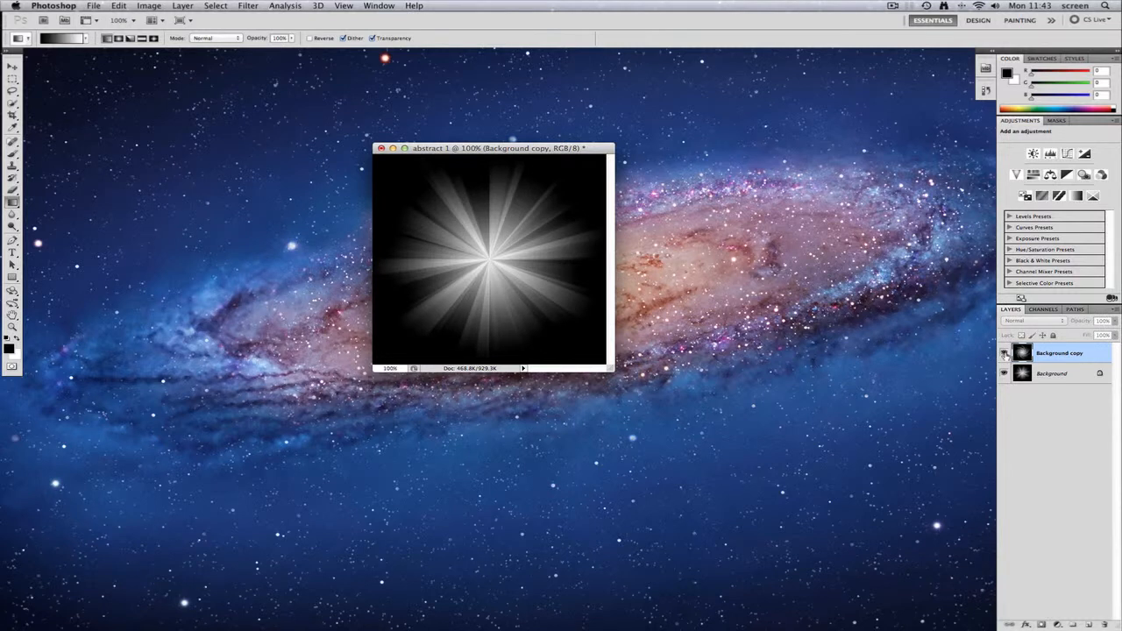
pyautogui.click(1005, 354)
pyautogui.click(1005, 373)
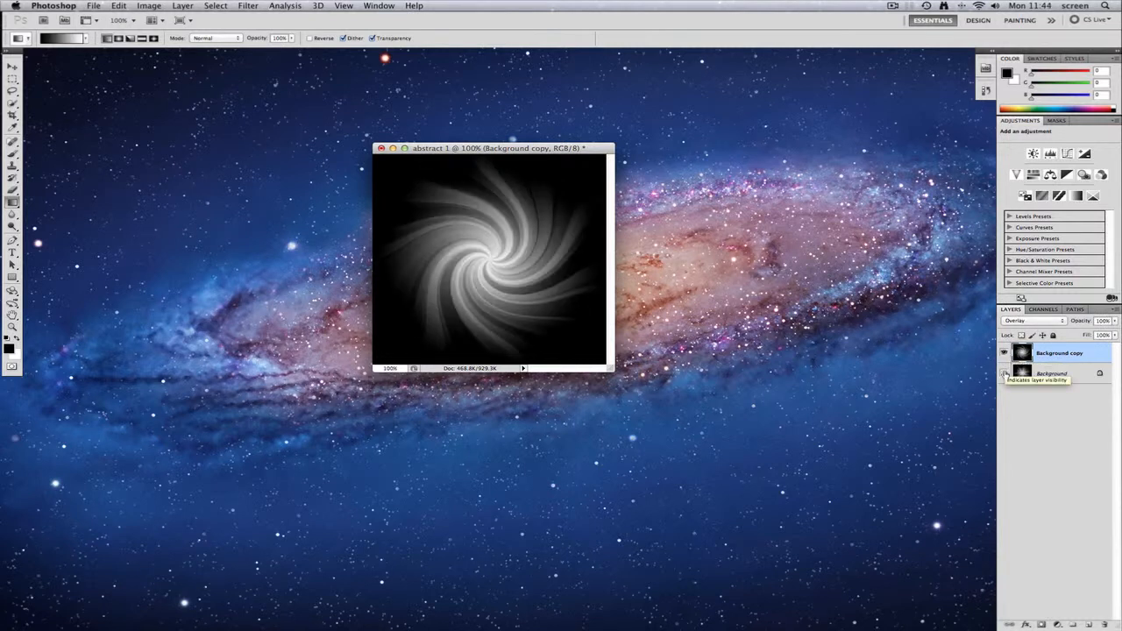
pyautogui.click(1005, 374)
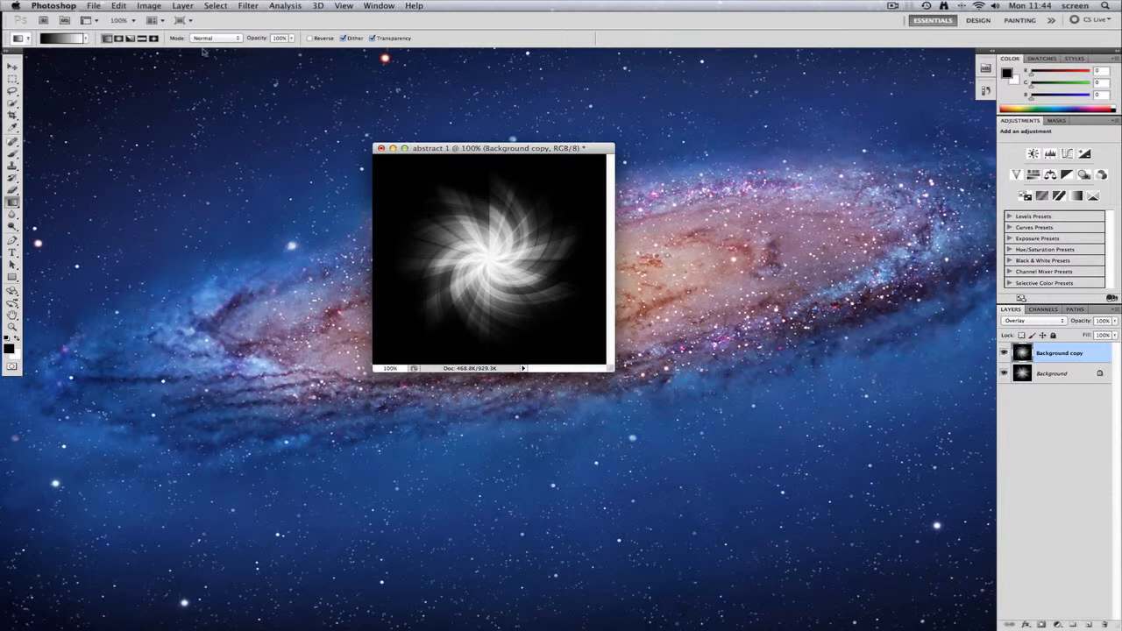
# Step: Merge the twirled Background copy down into the Background layer
pyautogui.click(147, 6)
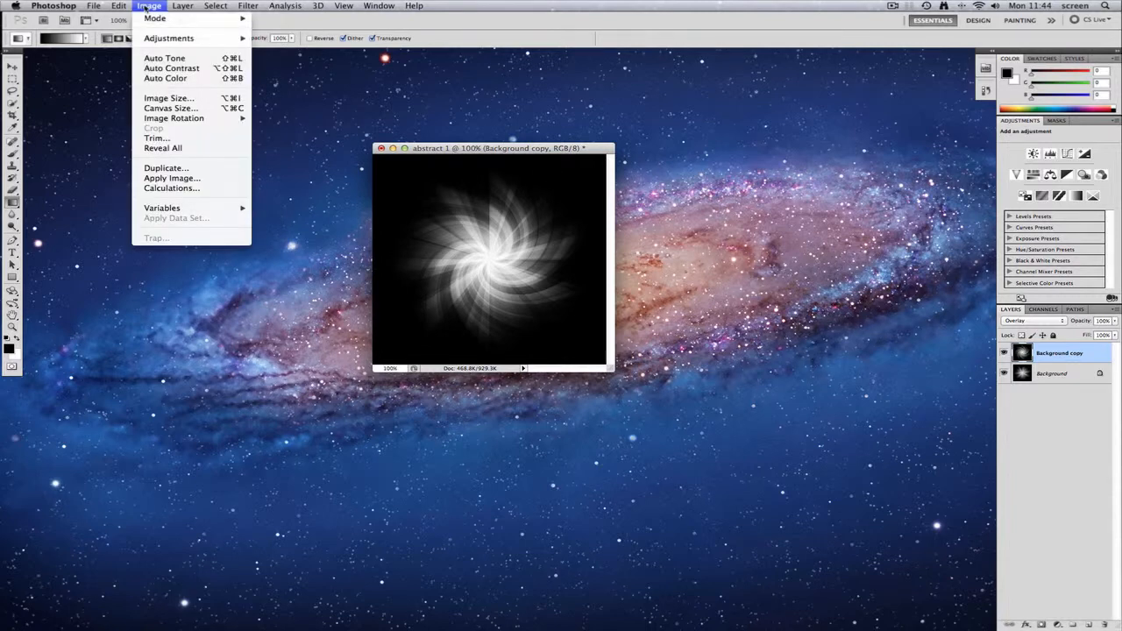
pyautogui.moveTo(182, 6)
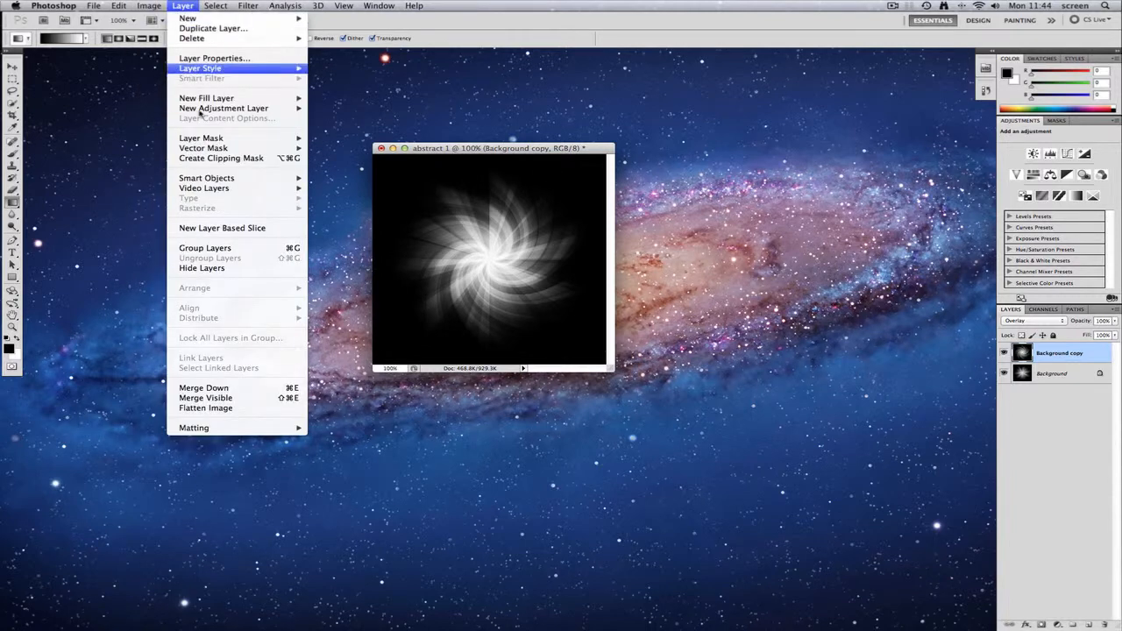
pyautogui.click(221, 390)
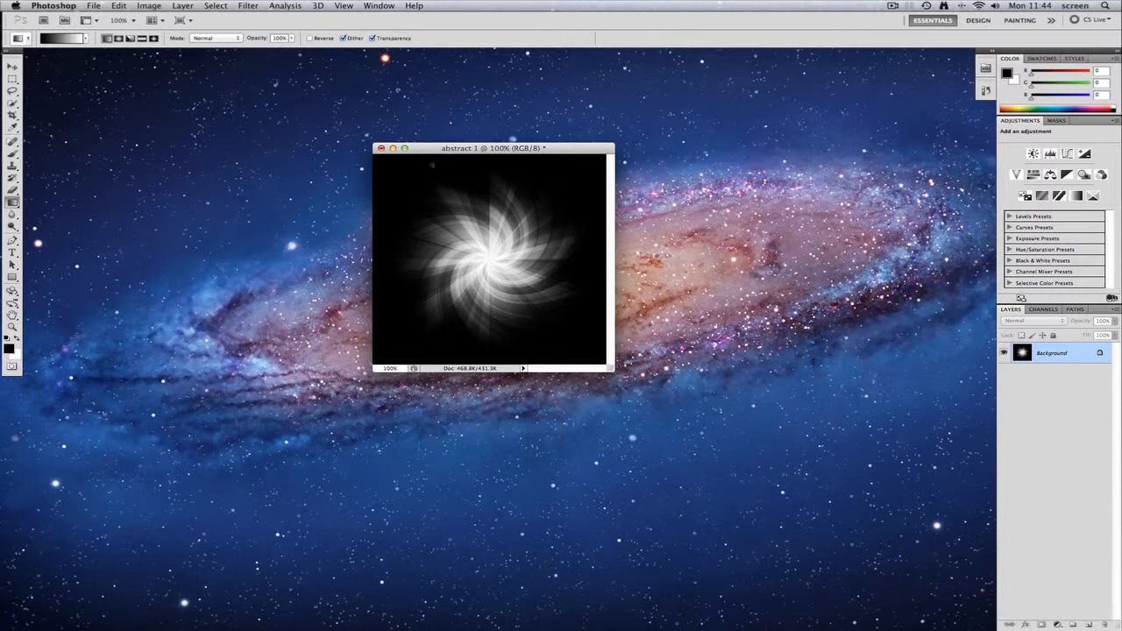
# Step: Add a new layer and fill it with a violet, green and orange angle gradient drawn from the burst's centre up and to the right
pyautogui.click(1087, 624)
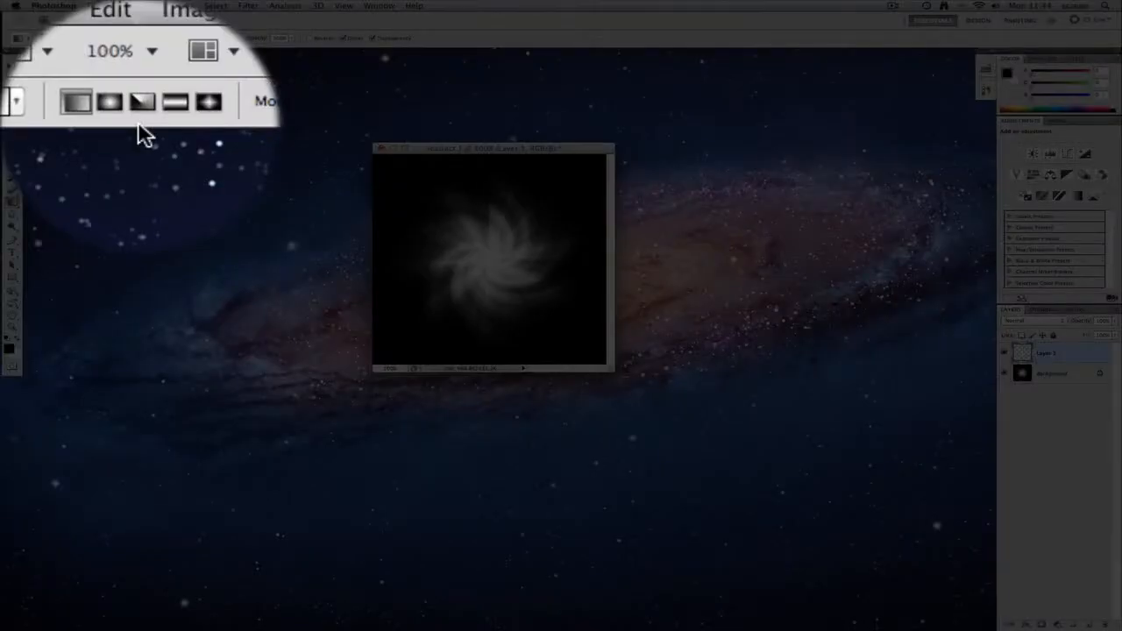
pyautogui.click(66, 38)
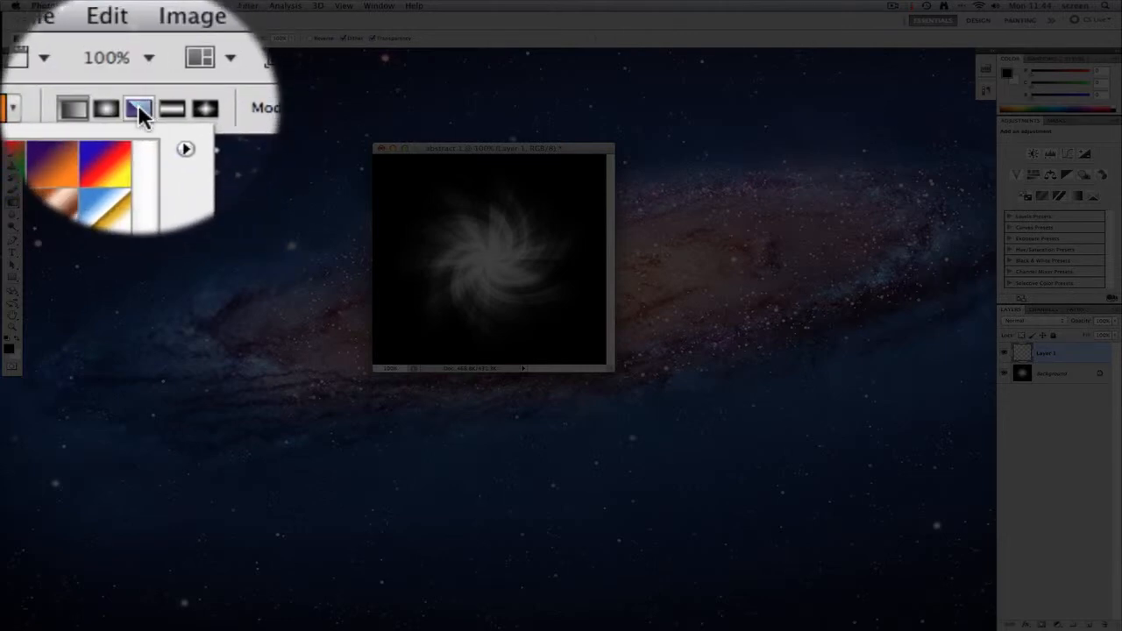
pyautogui.click(130, 37)
pyautogui.click(130, 38)
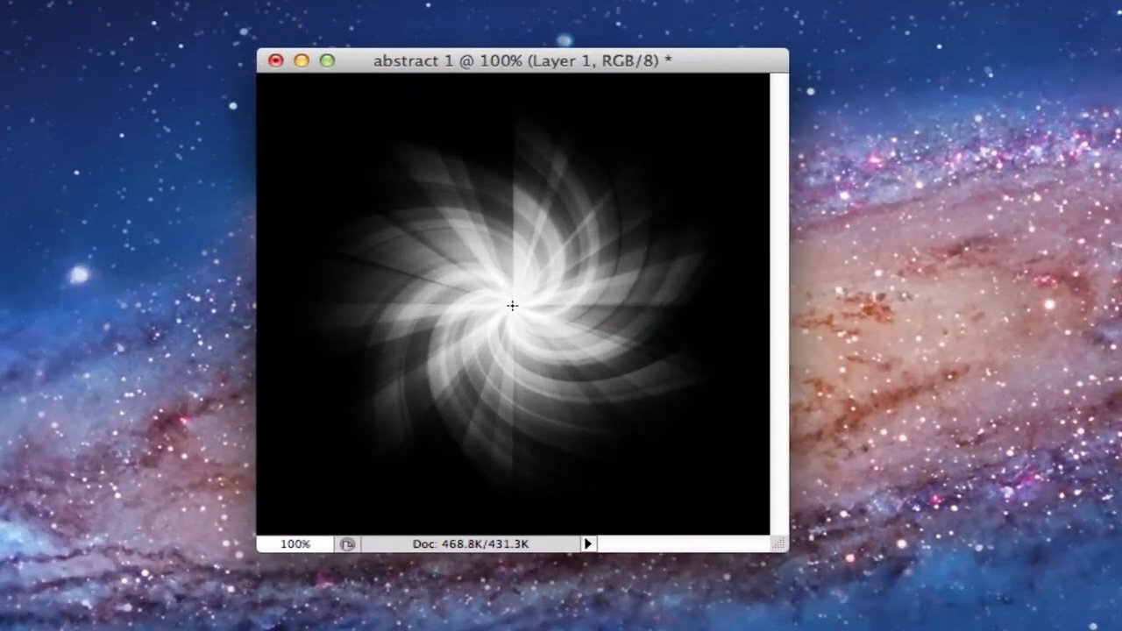
pyautogui.moveTo(488, 259); pyautogui.dragTo(521, 191)
pyautogui.moveTo(584, 154); pyautogui.dragTo(584, 129)
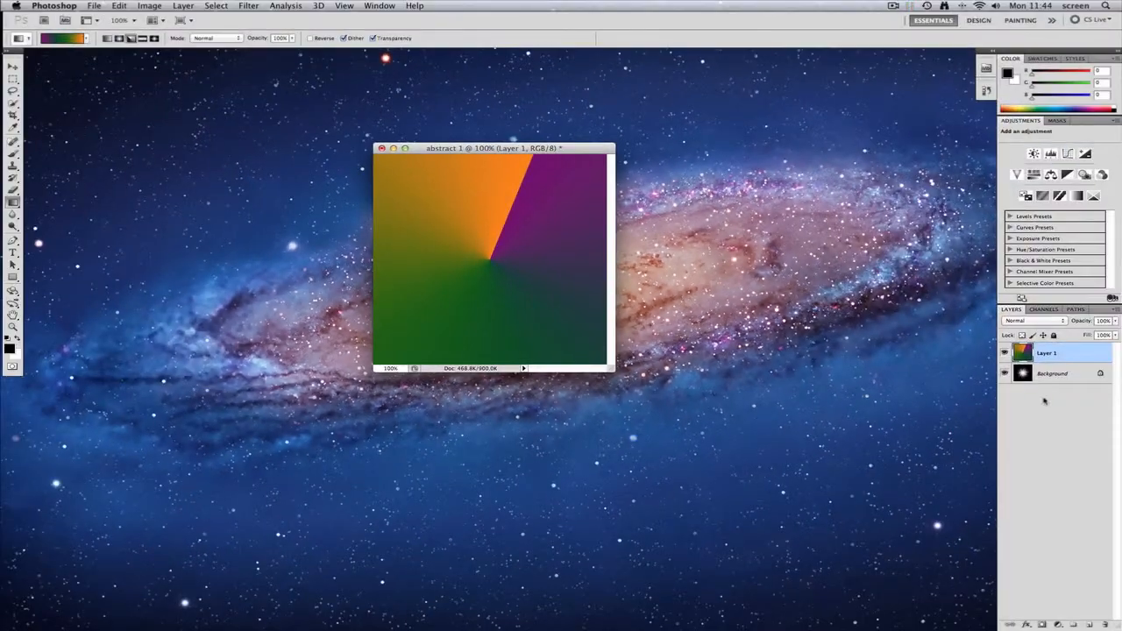
# Step: Set Layer 1's blend mode to Overlay and refill it from the burst's centre with the blue-to-green preset as an angle gradient
pyautogui.click(1047, 322)
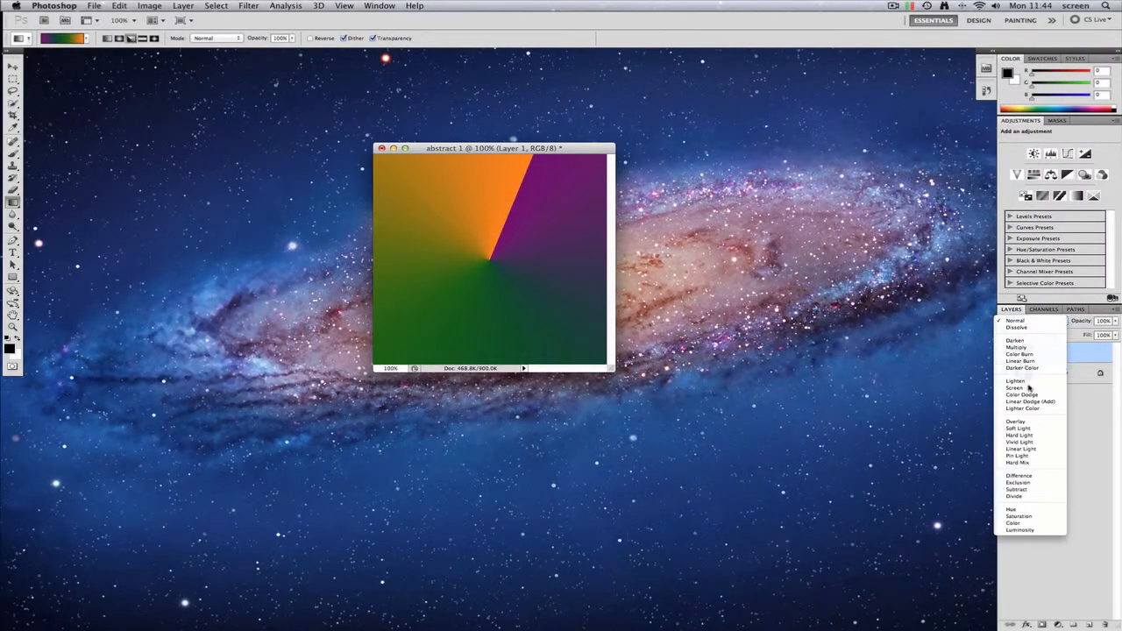
pyautogui.click(1038, 423)
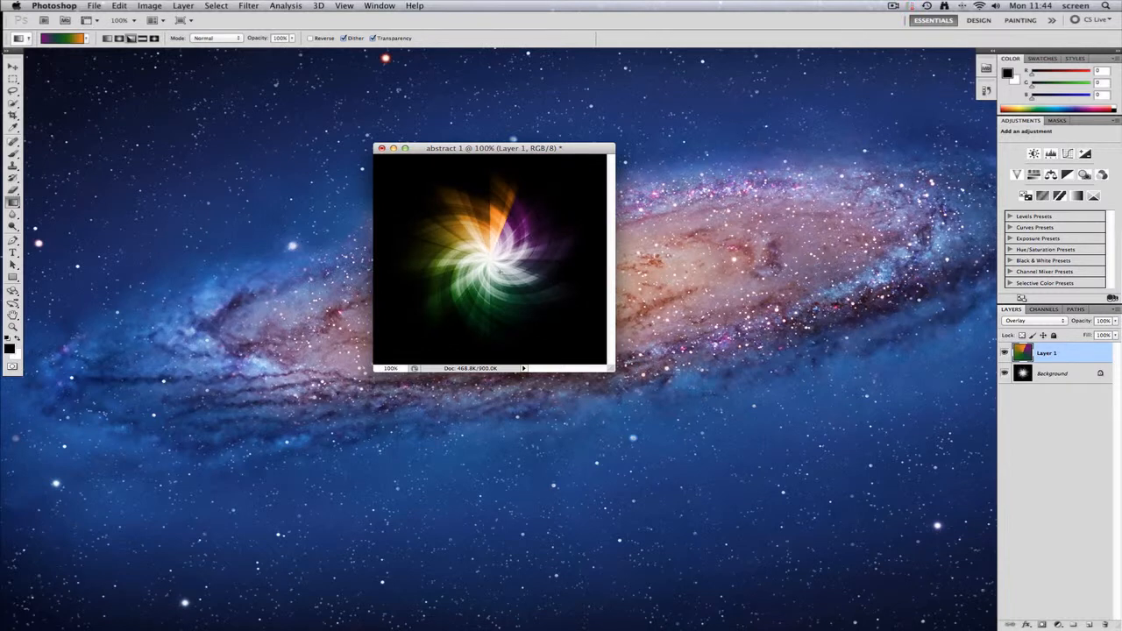
pyautogui.click(86, 39)
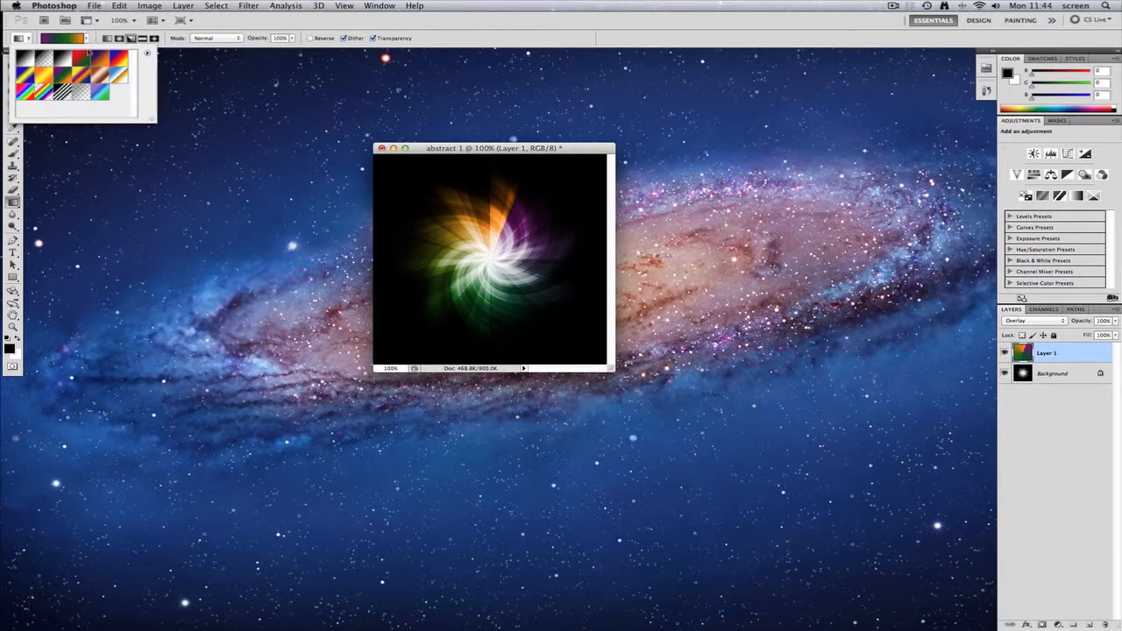
pyautogui.doubleClick(98, 92)
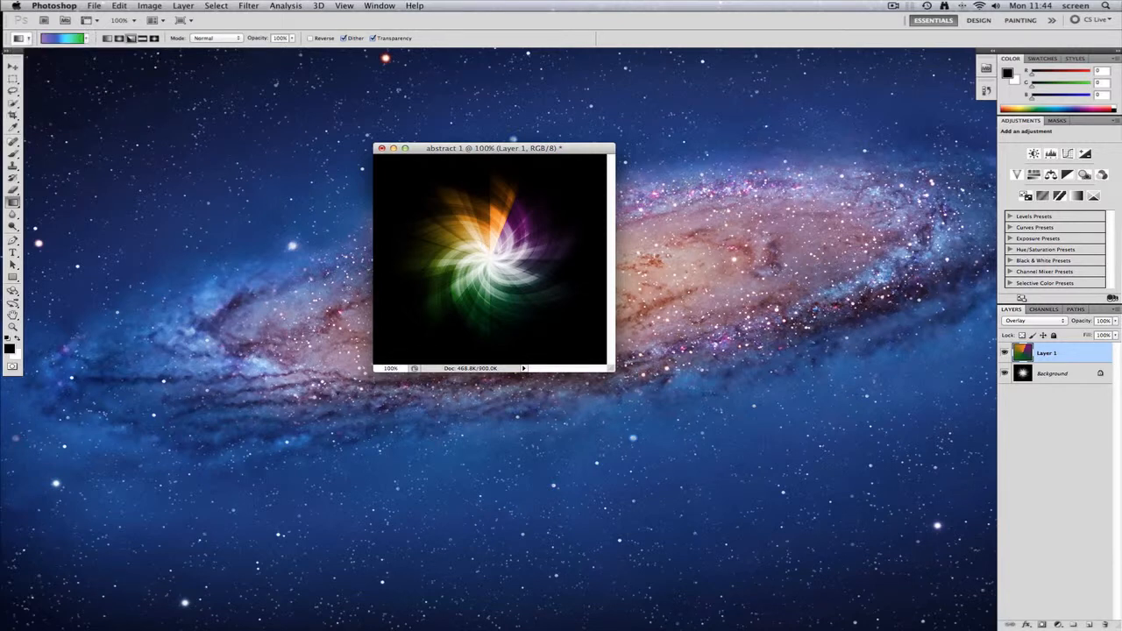
pyautogui.moveTo(490, 255); pyautogui.dragTo(526, 176)
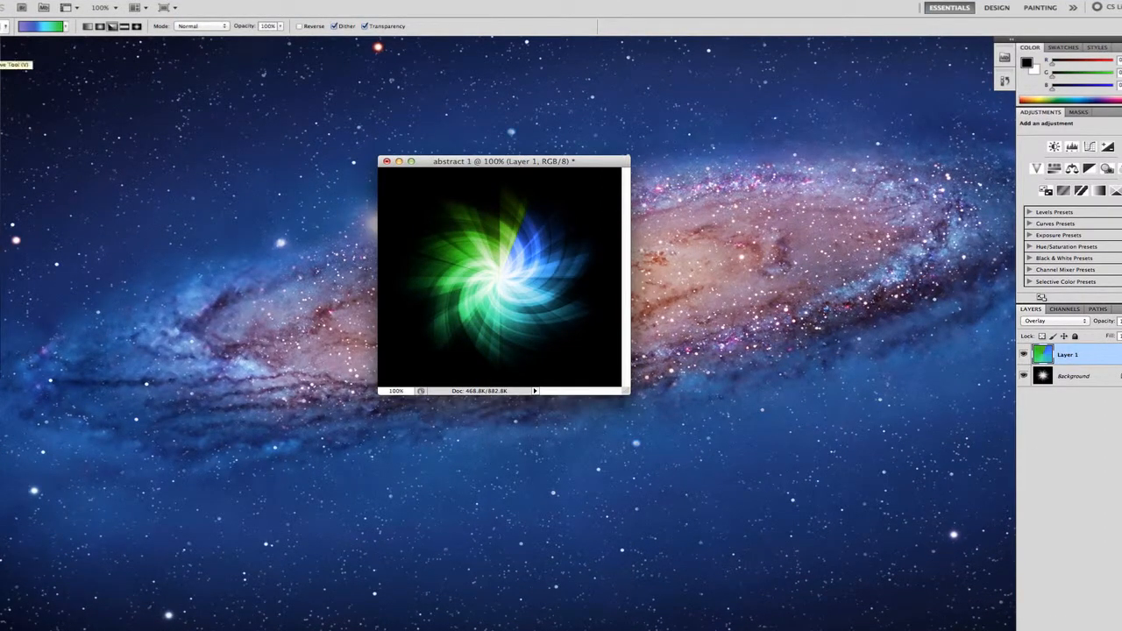
# Step: Flatten the coloured burst image into a single Background layer
pyautogui.click(138, 3)
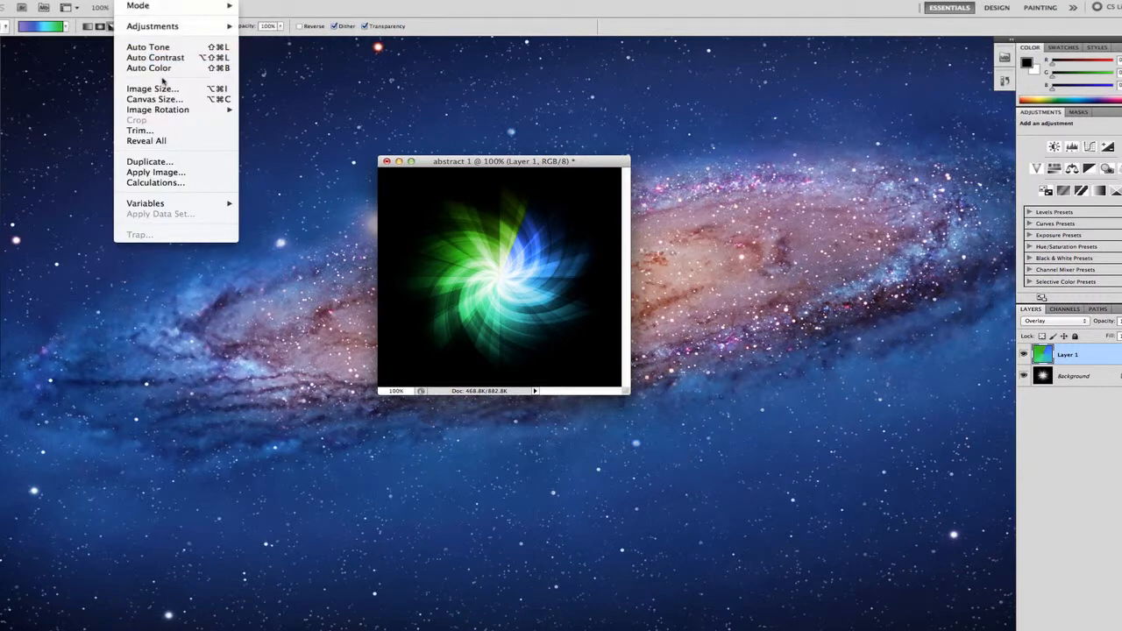
pyautogui.moveTo(180, 2)
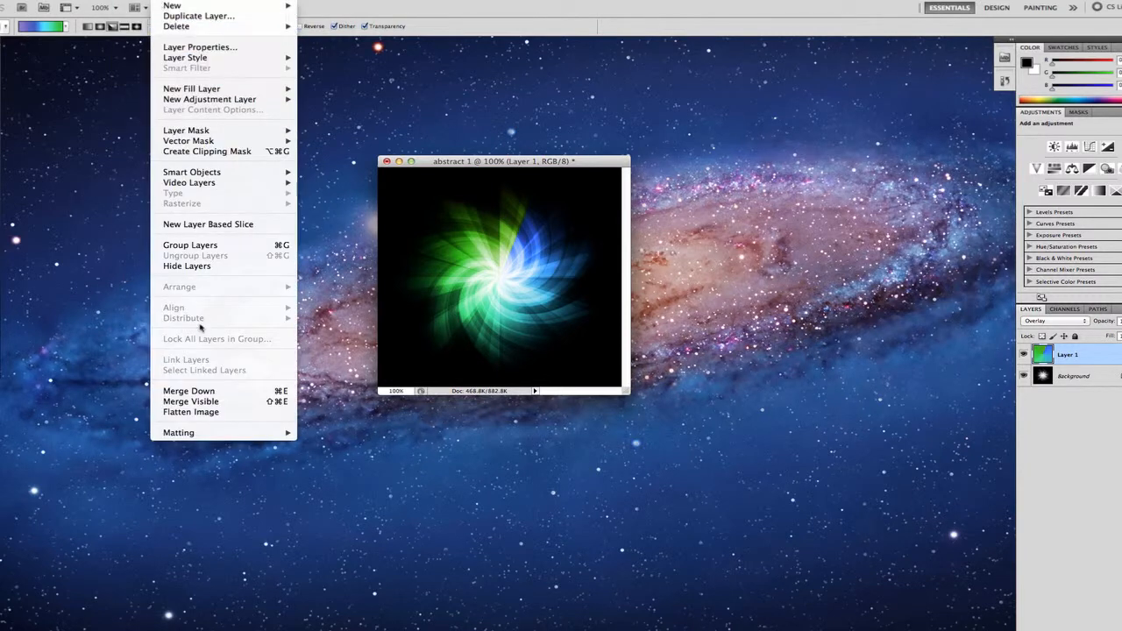
pyautogui.click(202, 412)
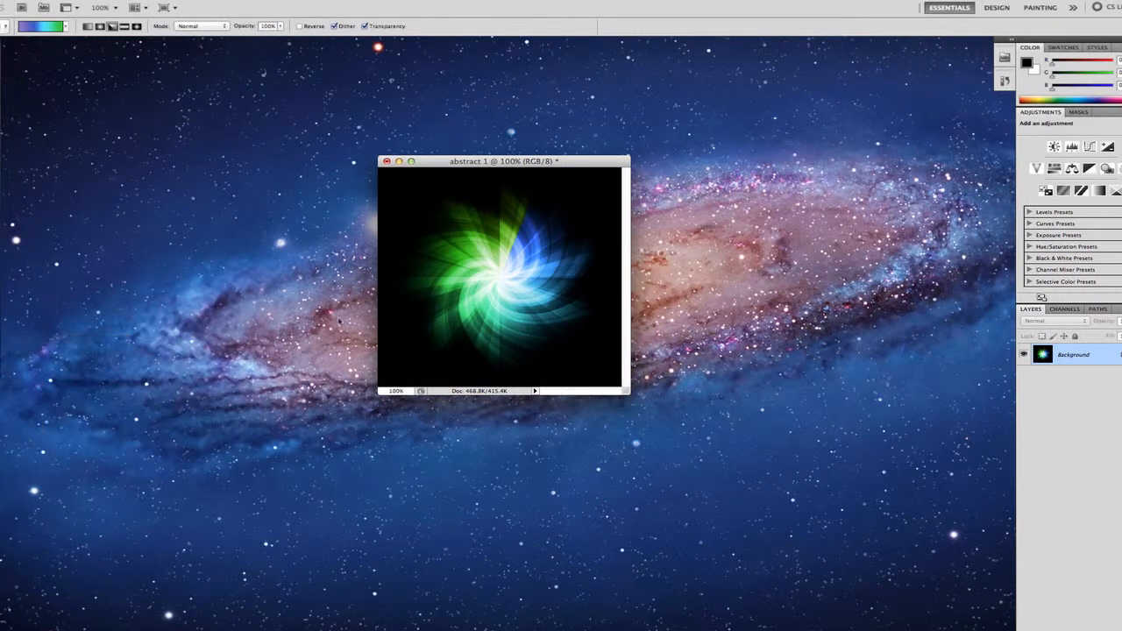
# Step: Try to move the flattened Background layer with the Move tool
pyautogui.press('v')
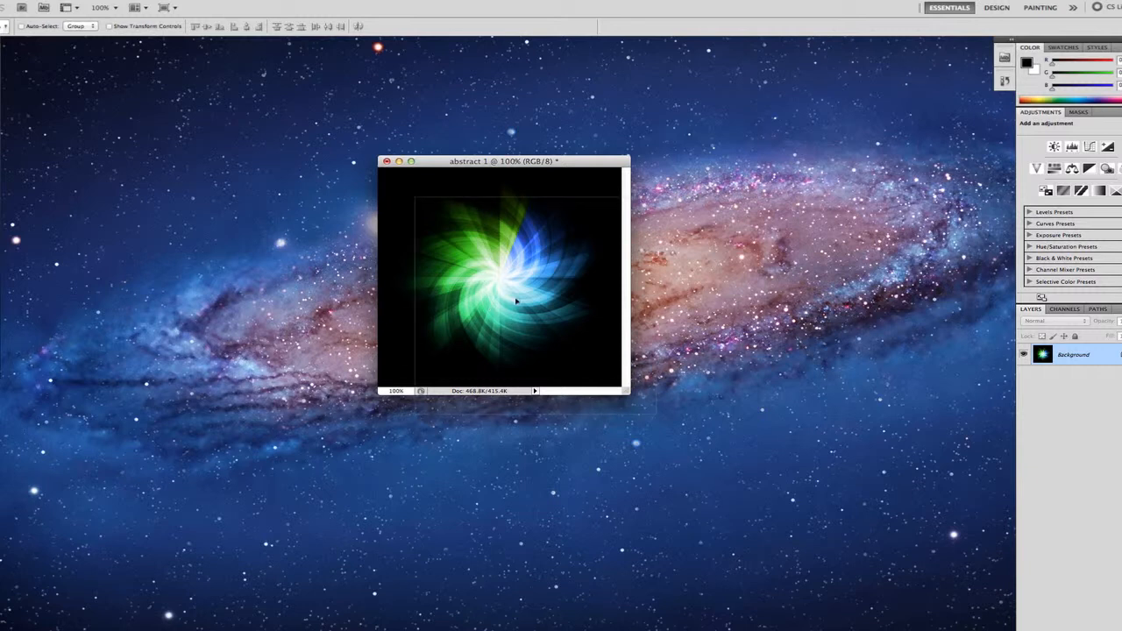
pyautogui.moveTo(481, 282); pyautogui.dragTo(516, 305)
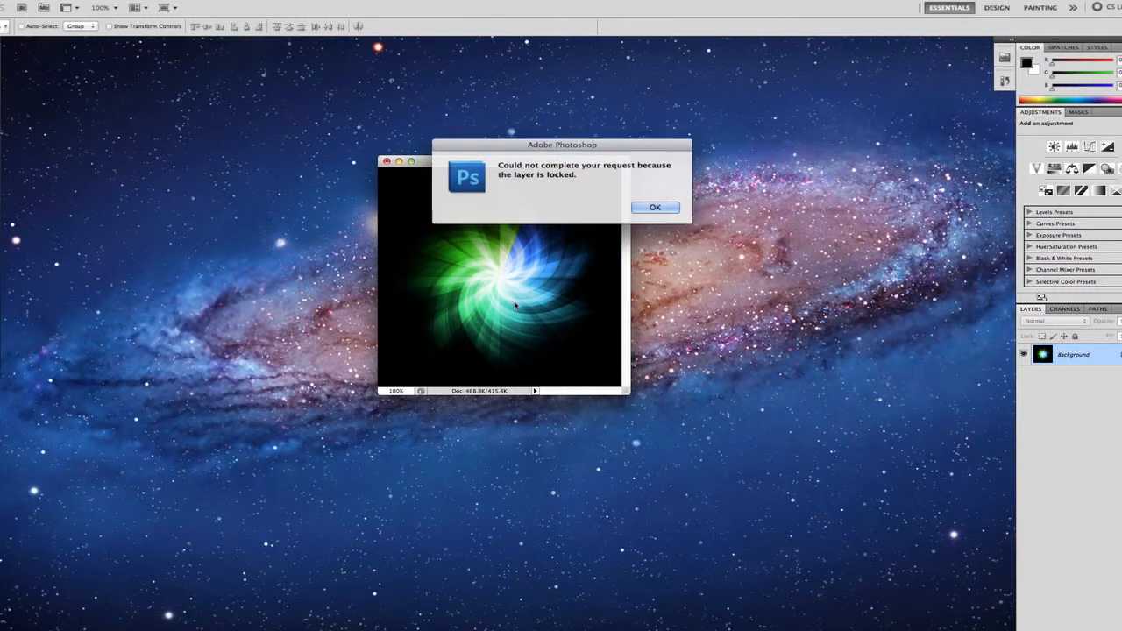
pyautogui.click(647, 209)
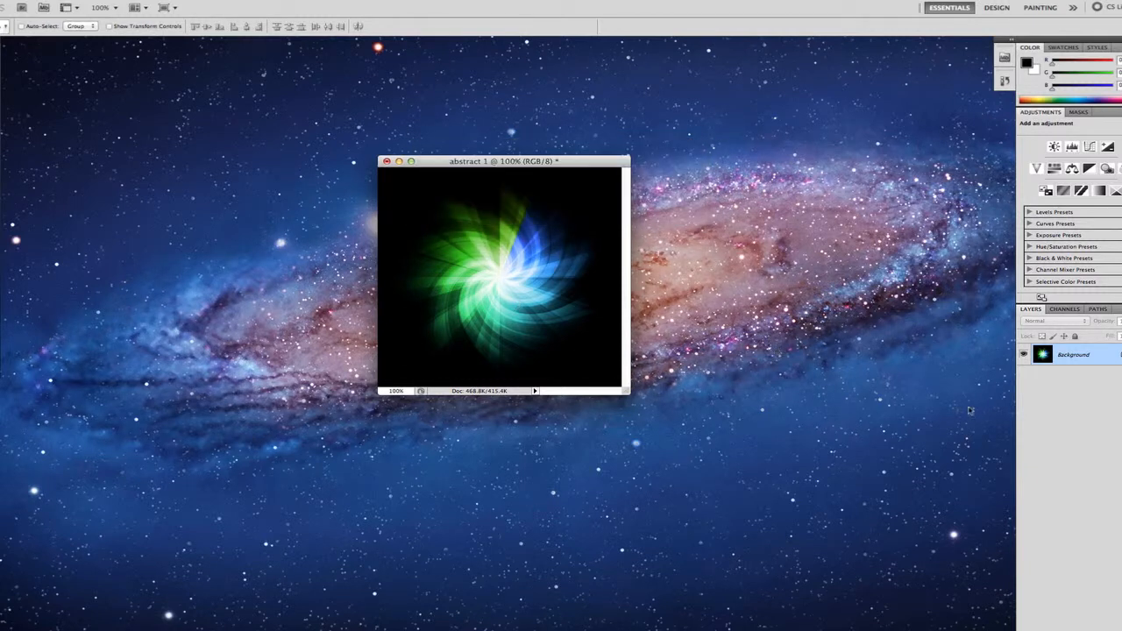
# Step: Duplicate the flattened Background layer
pyautogui.moveTo(1041, 356); pyautogui.dragTo(1051, 624)
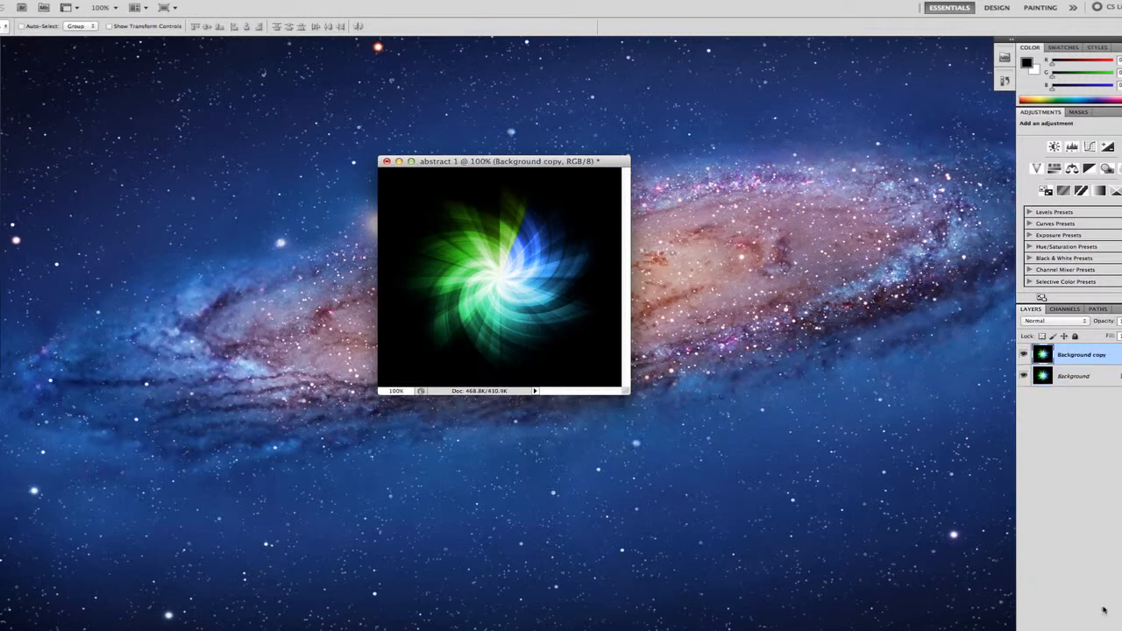
# Step: Hide the Background layer and move the Background copy burst towards the canvas's lower-right corner
pyautogui.click(1023, 377)
pyautogui.moveTo(456, 234); pyautogui.dragTo(583, 335)
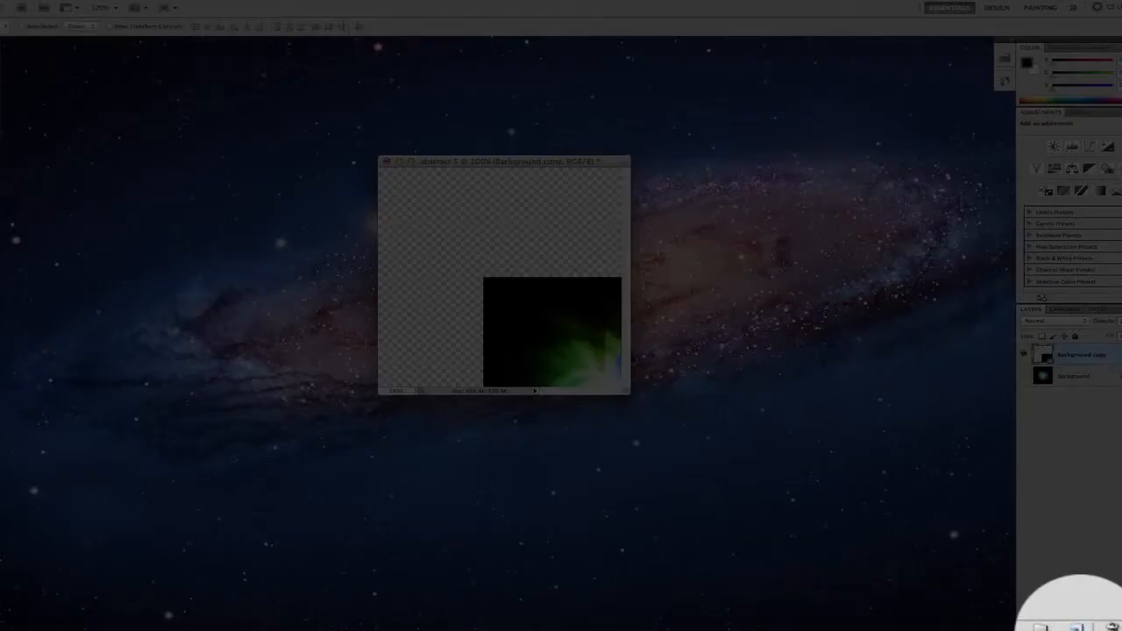
# Step: Add a new layer, fill it with black using the Paint Bucket, and place it beneath the Background copy layer
pyautogui.click(1083, 620)
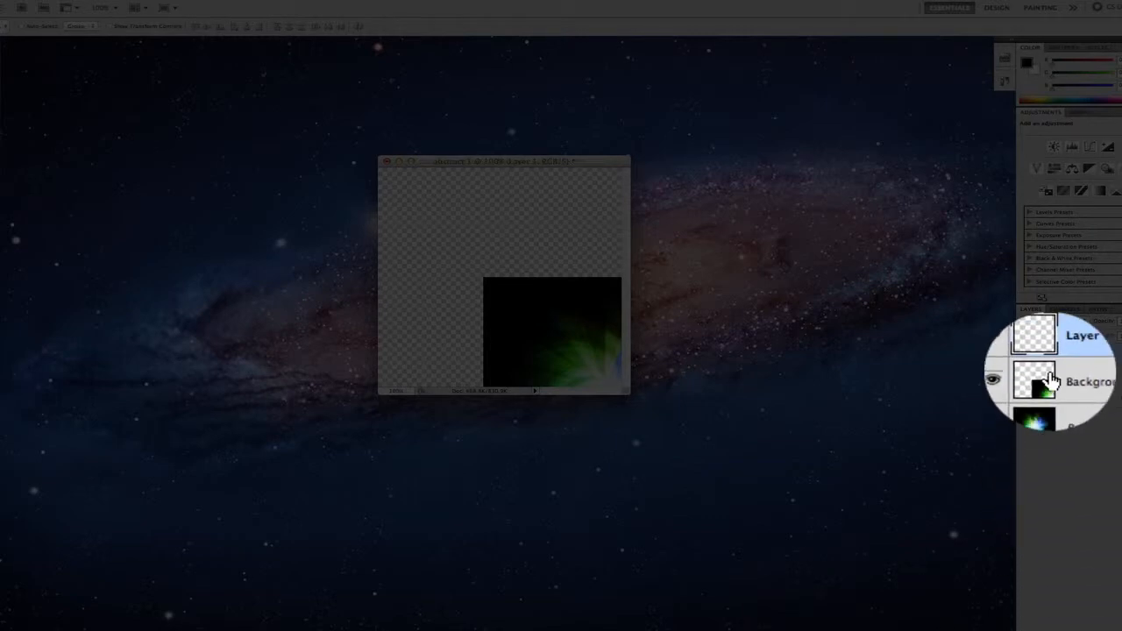
pyautogui.moveTo(1056, 352); pyautogui.dragTo(1061, 377)
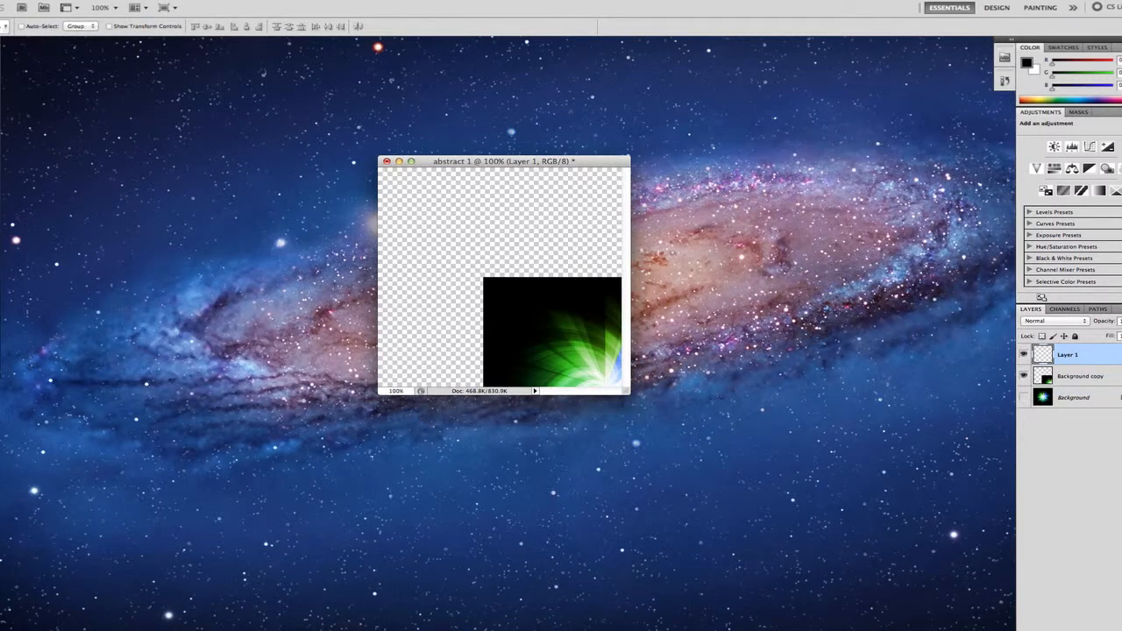
pyautogui.click(37, 197)
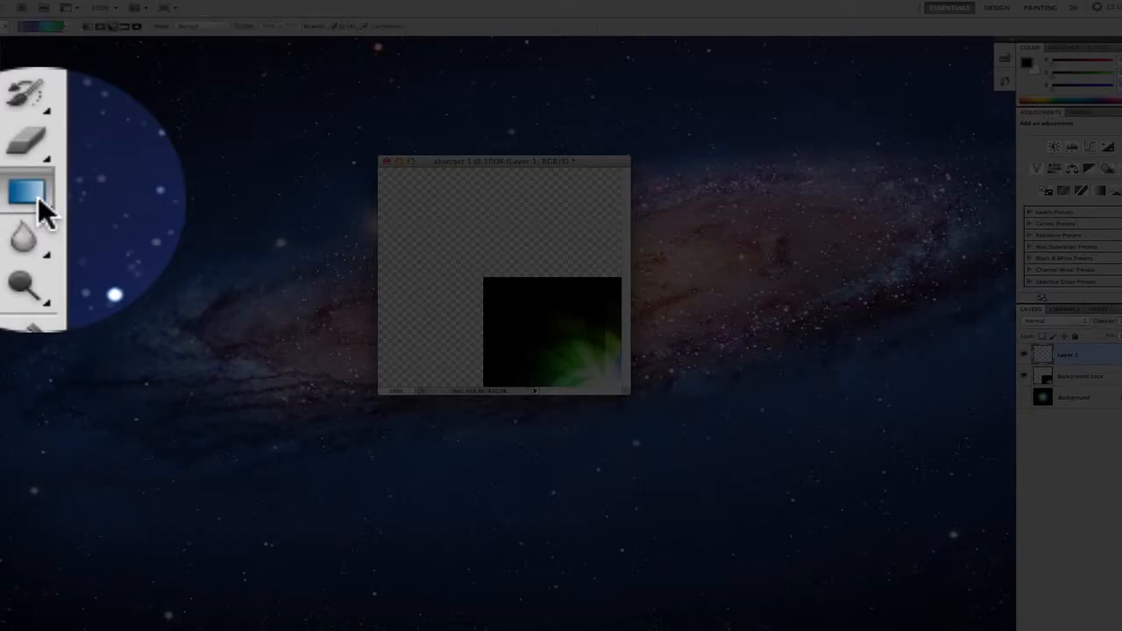
pyautogui.click(110, 206)
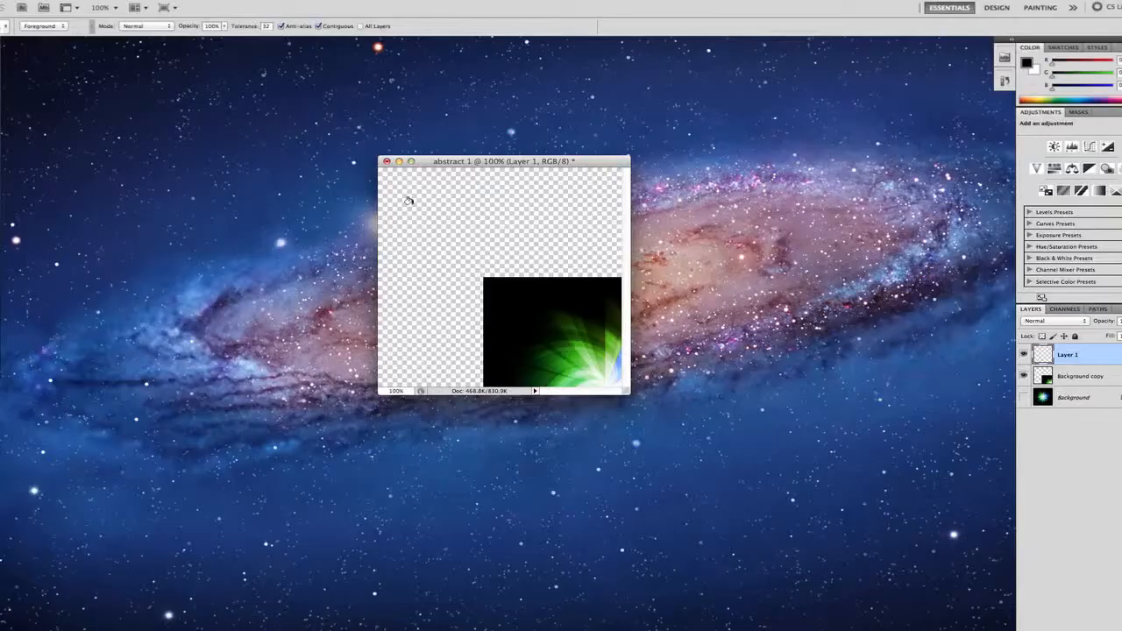
pyautogui.click(408, 200)
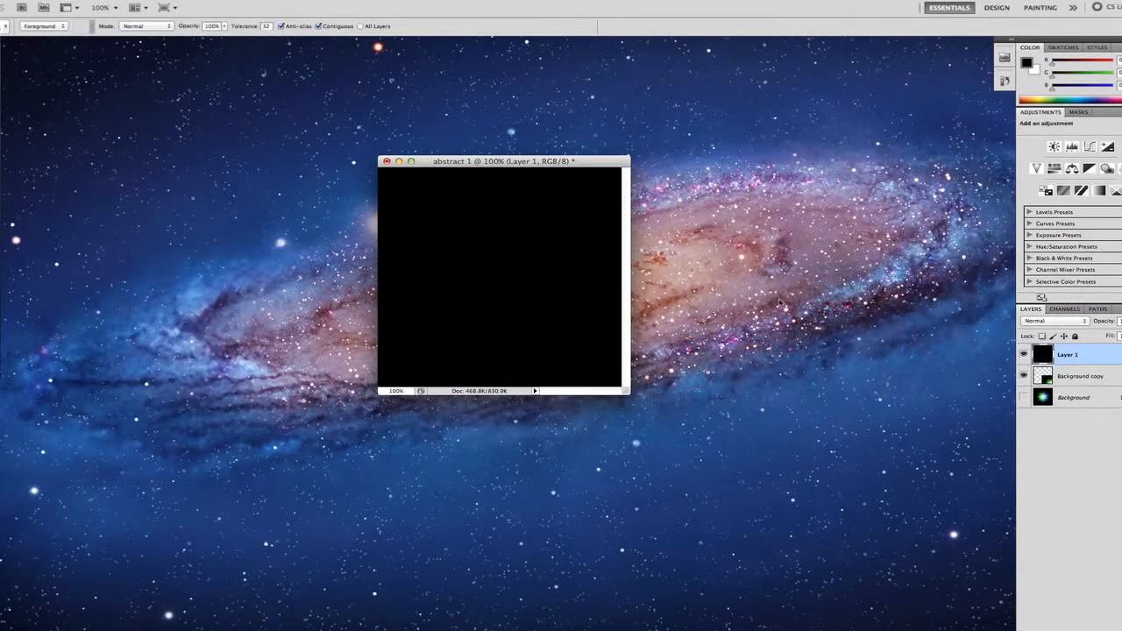
pyautogui.moveTo(1056, 354); pyautogui.dragTo(1064, 388)
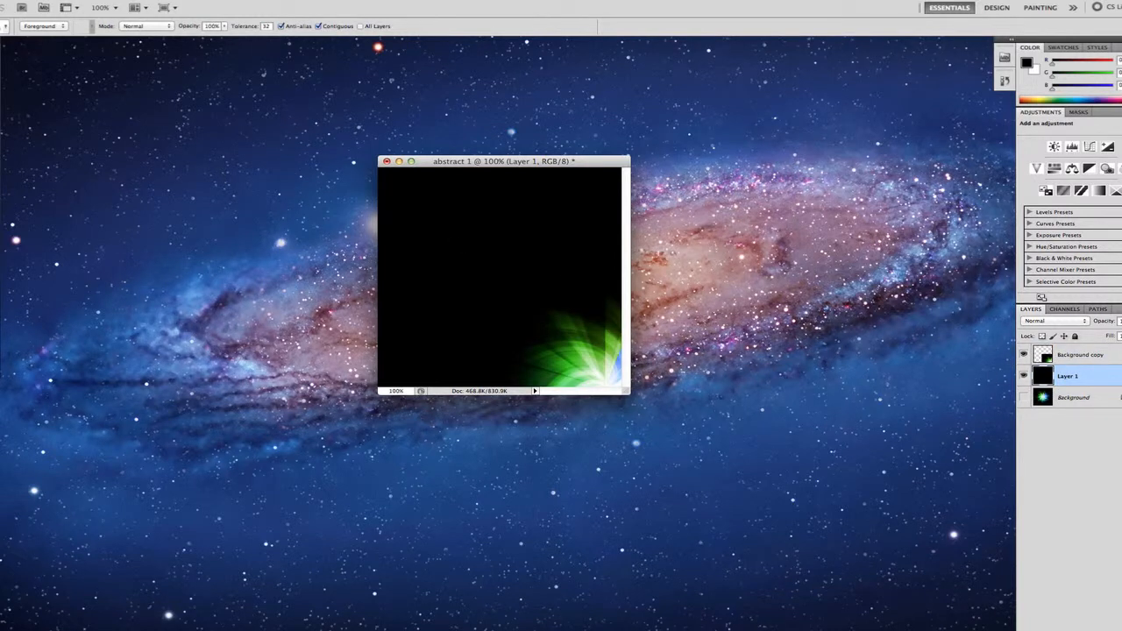
# Step: Show transform controls for the Background copy layer and enlarge the burst to about 118% width and 141% height
pyautogui.press('v')
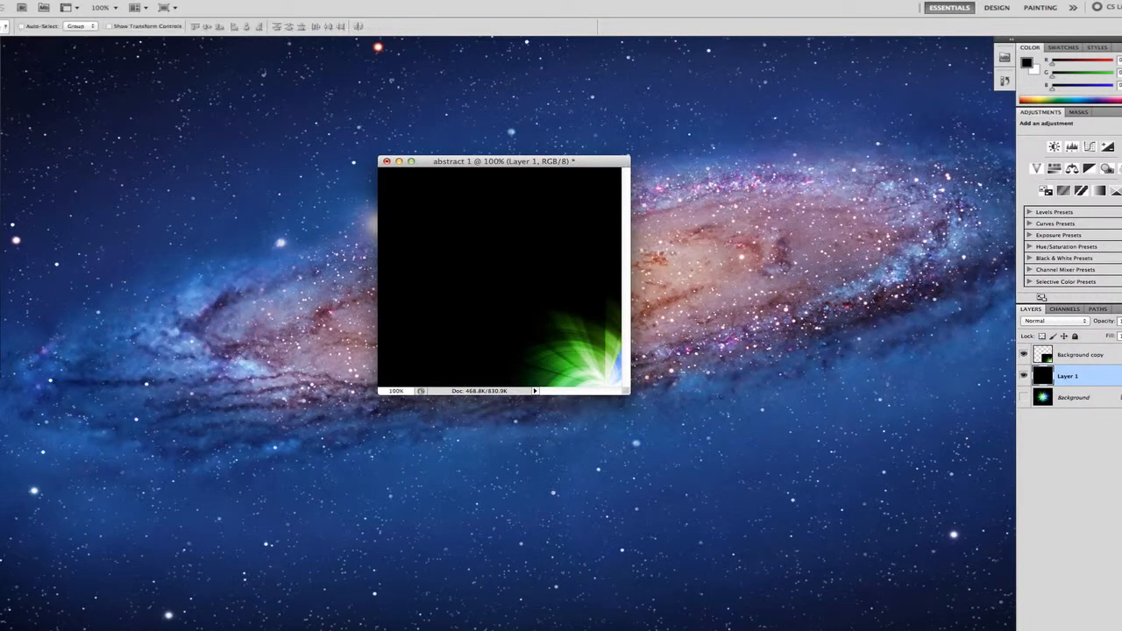
pyautogui.click(1061, 354)
pyautogui.moveTo(582, 350); pyautogui.dragTo(573, 330)
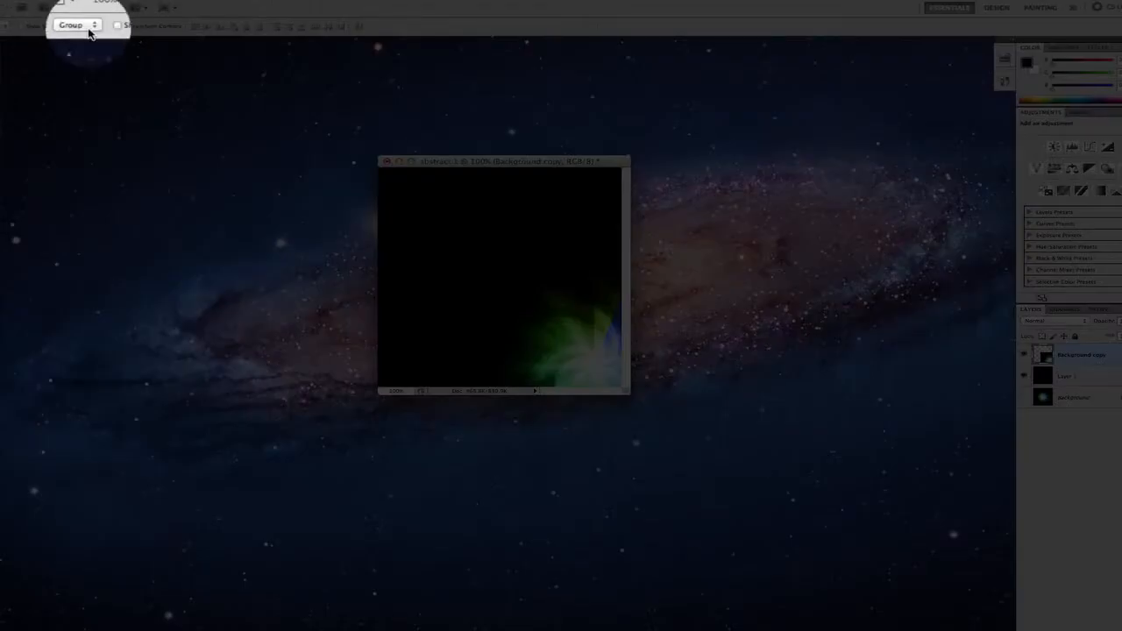
pyautogui.click(108, 27)
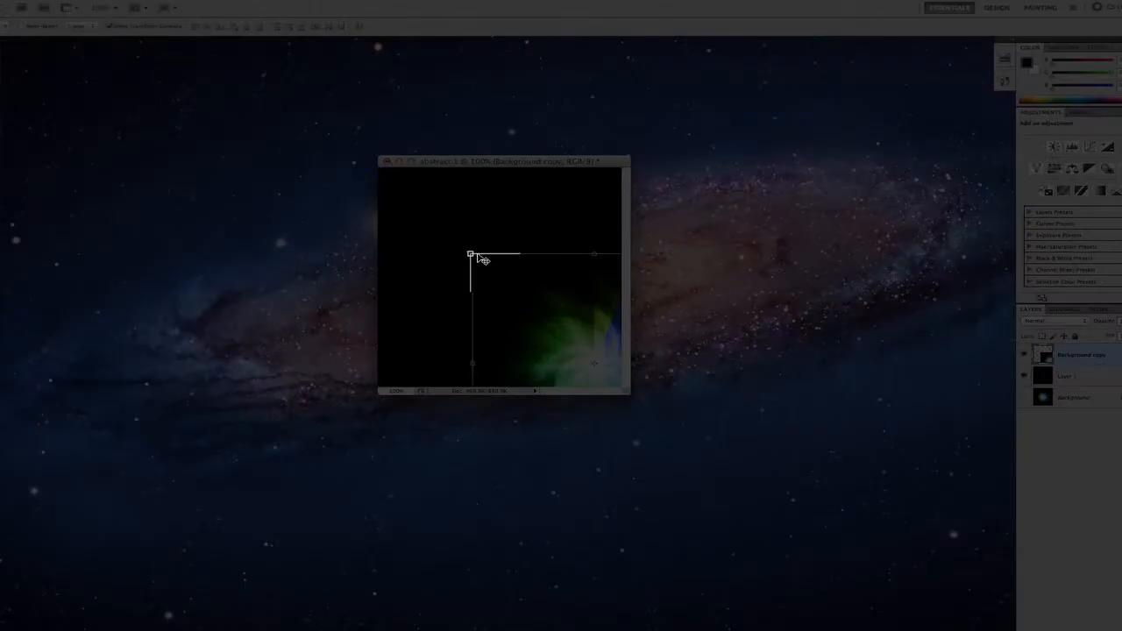
pyautogui.moveTo(469, 252); pyautogui.dragTo(425, 206)
pyautogui.moveTo(573, 209); pyautogui.dragTo(592, 178)
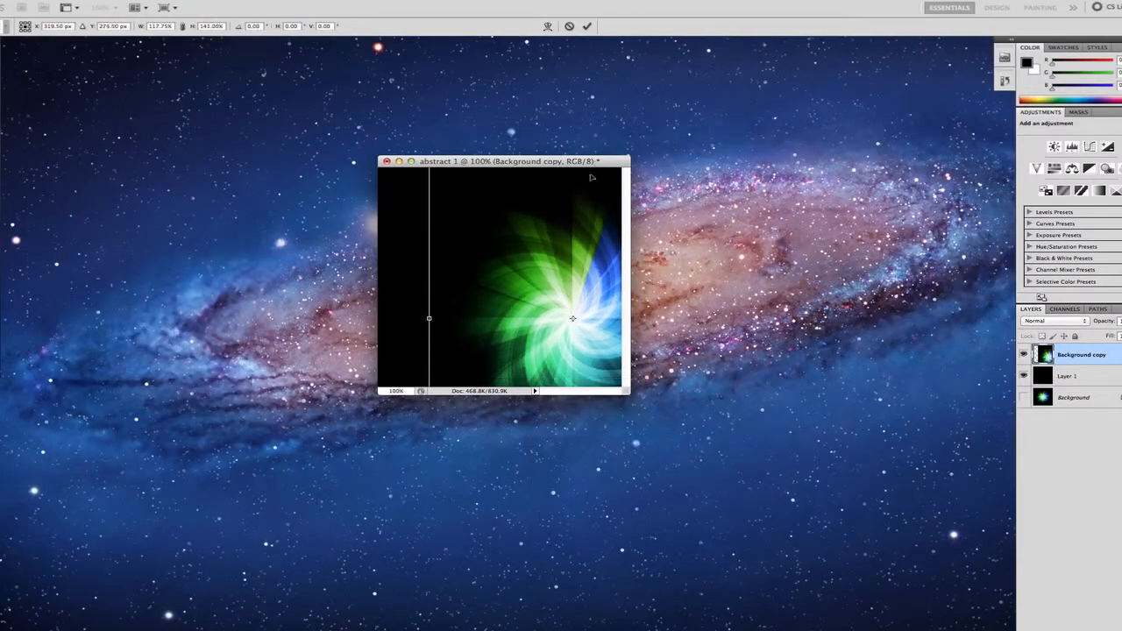
pyautogui.moveTo(556, 305); pyautogui.dragTo(563, 328)
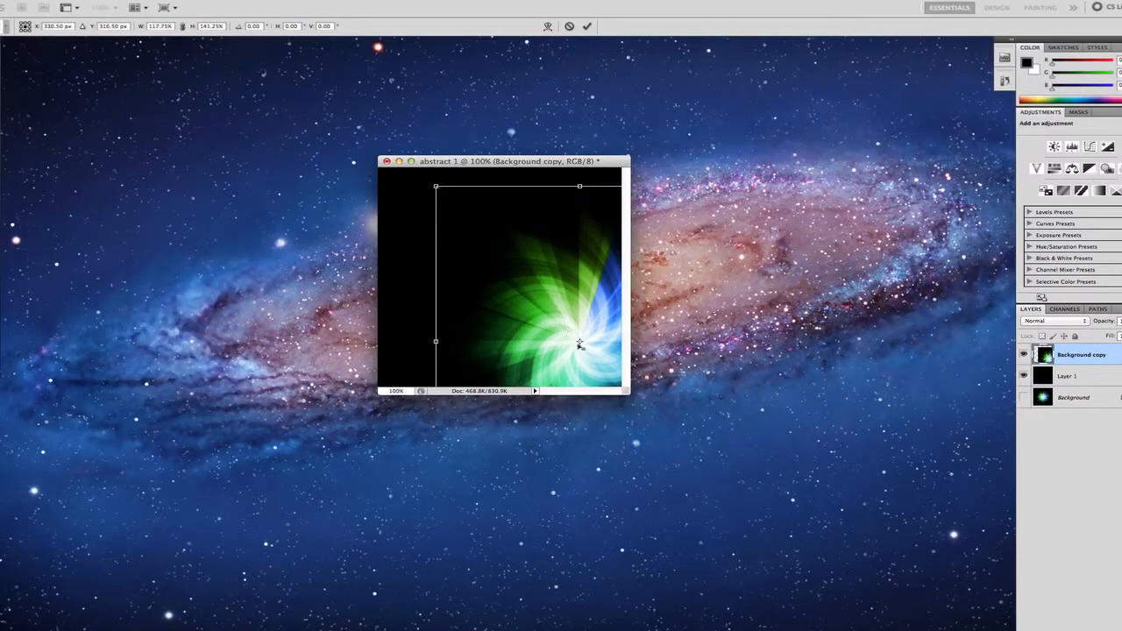
# Step: Enlarge the document window around the canvas and scale the burst to about 168% width and 207% height
pyautogui.moveTo(625, 392); pyautogui.dragTo(775, 528)
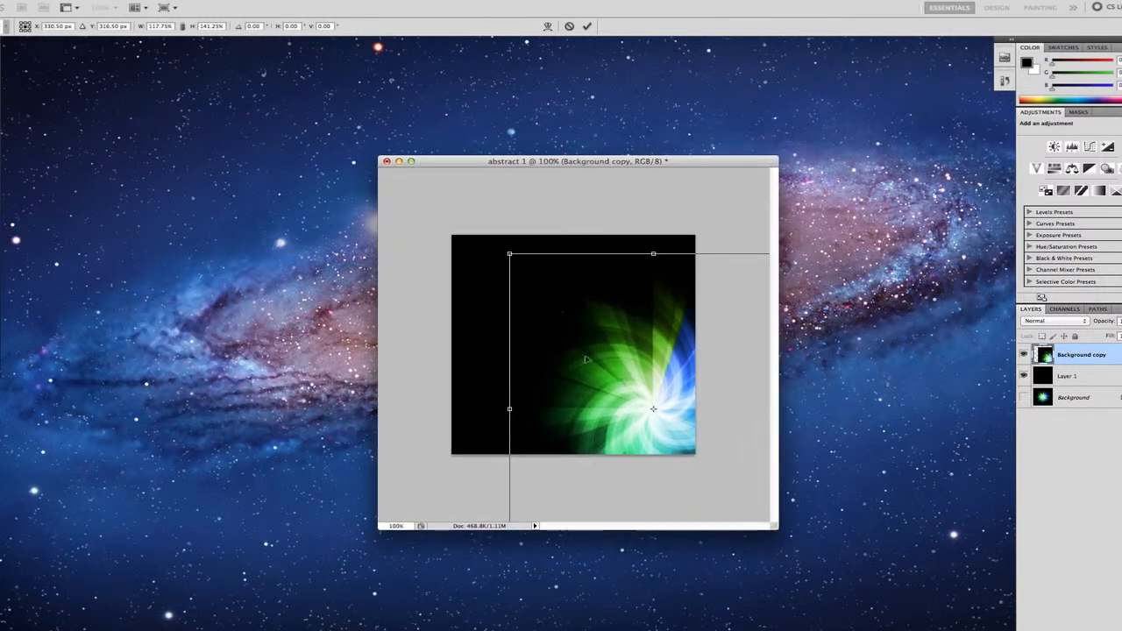
pyautogui.moveTo(587, 360); pyautogui.dragTo(543, 293)
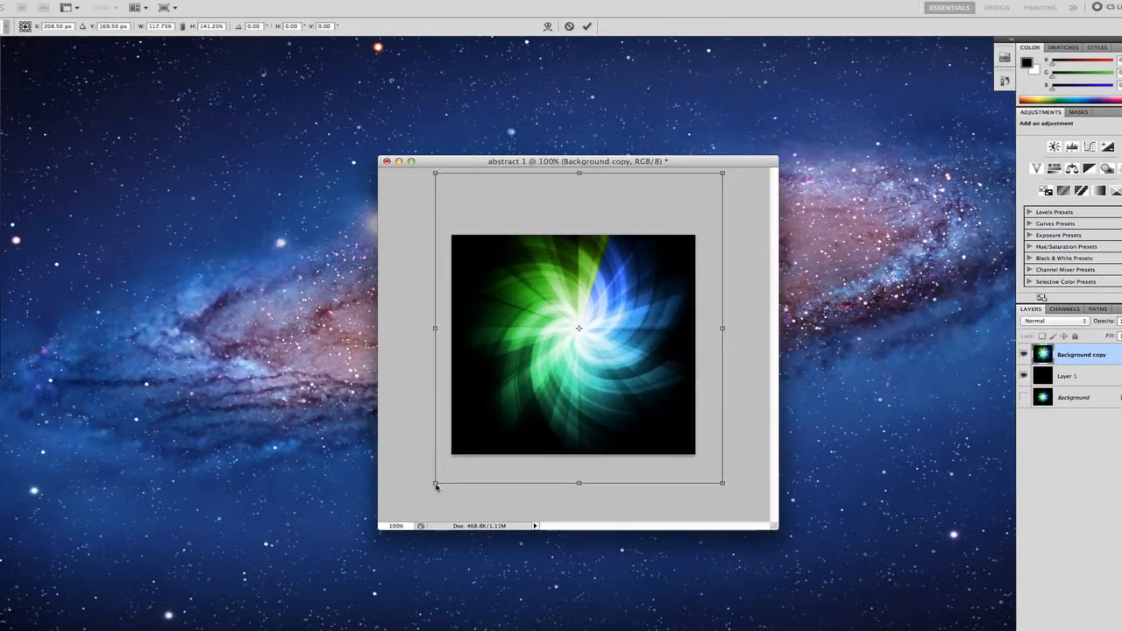
pyautogui.moveTo(437, 487); pyautogui.dragTo(312, 554)
pyautogui.moveTo(529, 287); pyautogui.dragTo(683, 389)
pyautogui.moveTo(686, 266); pyautogui.dragTo(685, 189)
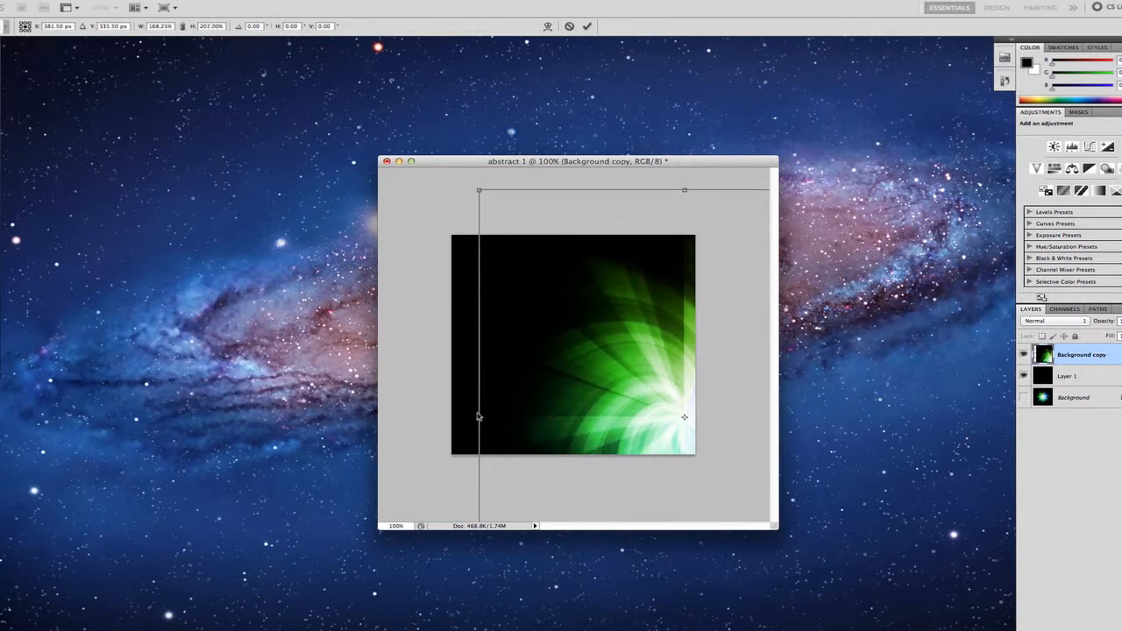
# Step: Stretch the burst to 230% width and 216.5% height and centre it near the canvas's lower-right corner at X 367 px, Y 400 px
pyautogui.moveTo(478, 417); pyautogui.dragTo(329, 388)
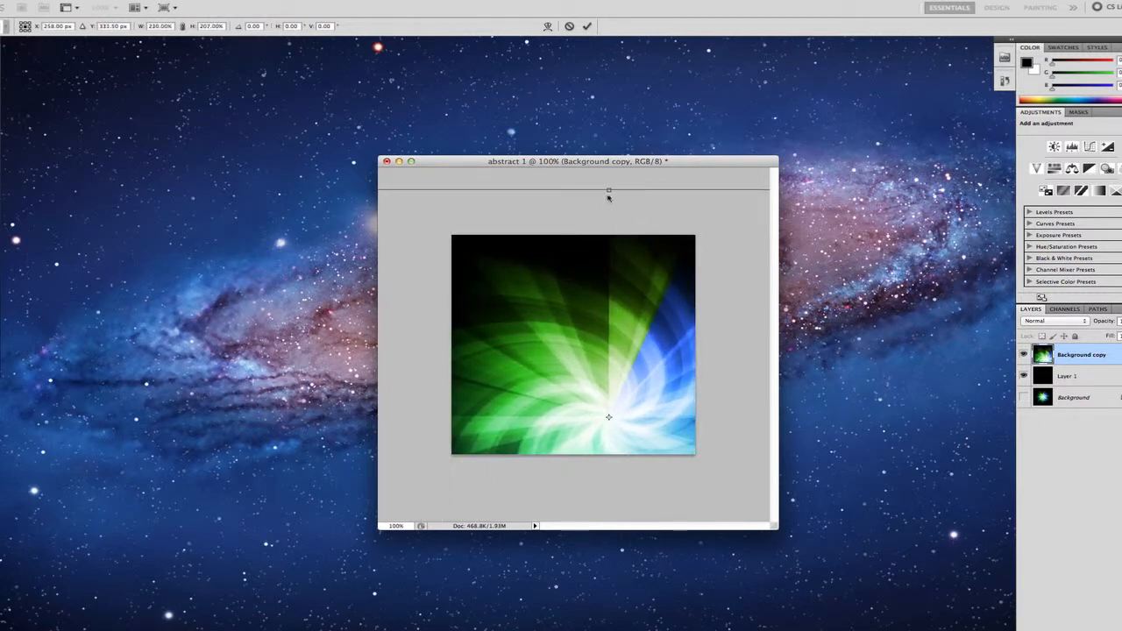
pyautogui.moveTo(610, 191); pyautogui.dragTo(610, 171)
pyautogui.moveTo(578, 335); pyautogui.dragTo(646, 371)
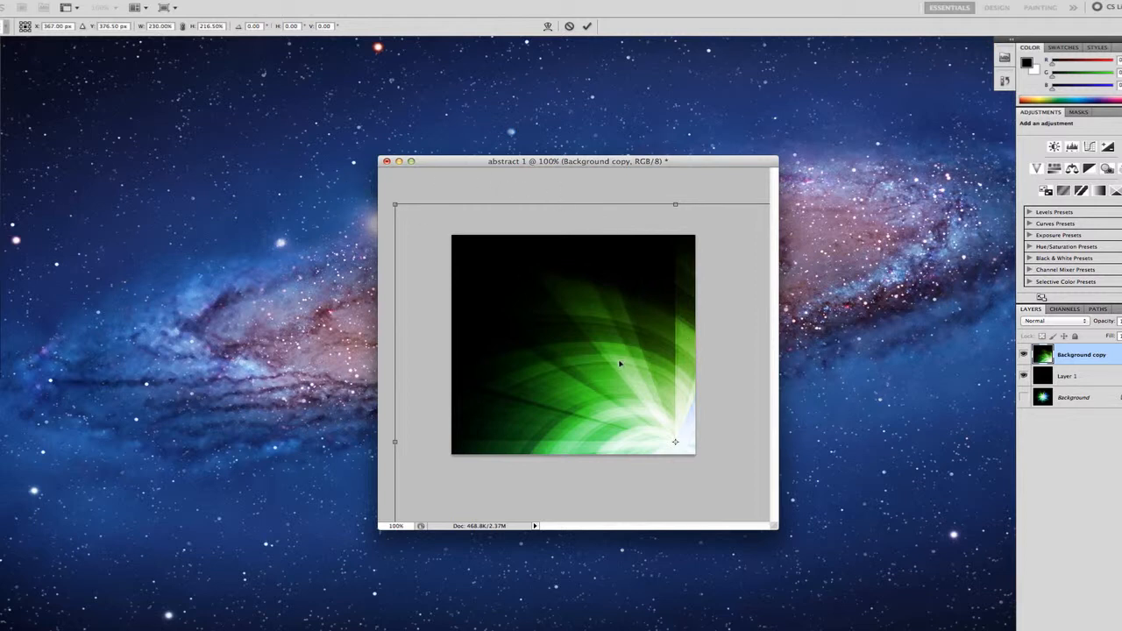
pyautogui.moveTo(620, 364)
pyautogui.mouseDown()
pyautogui.moveTo(533, 365)
pyautogui.moveTo(621, 373)
pyautogui.mouseUp()
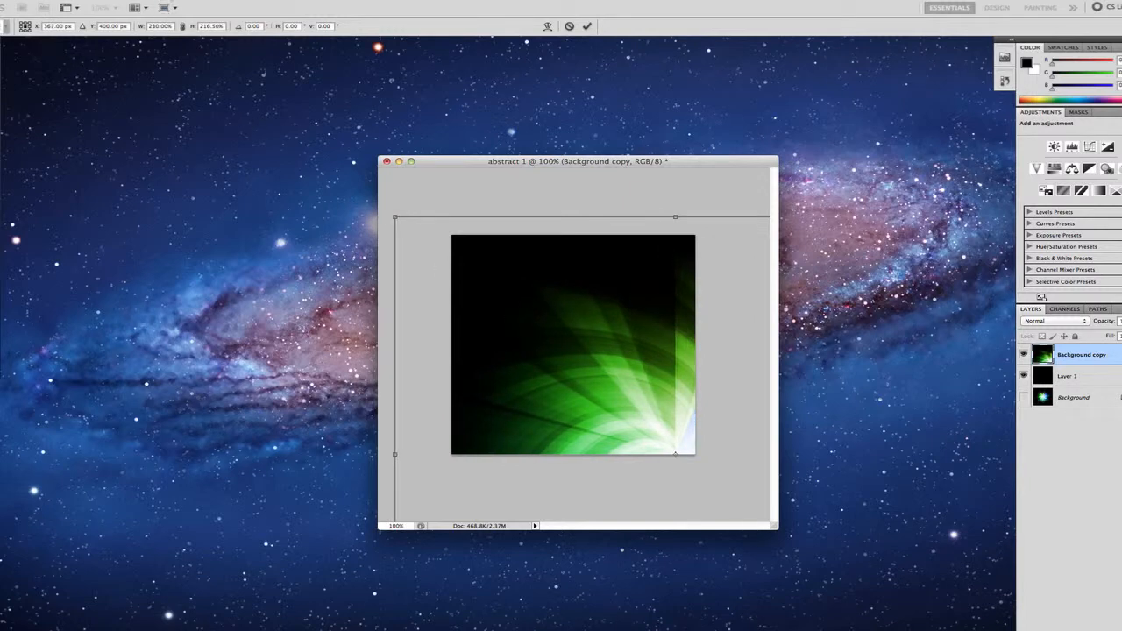
# Step: Rotate the burst by about -176° around its centre and apply the transformation
pyautogui.click(163, 1)
pyautogui.moveTo(198, 1)
pyautogui.moveTo(129, 1)
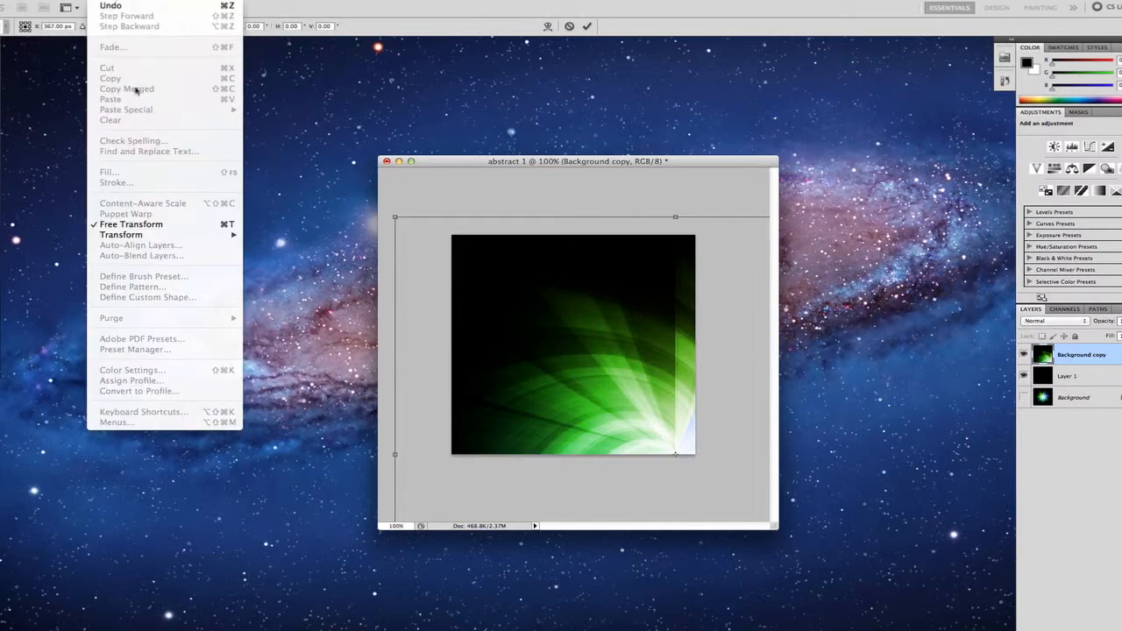
pyautogui.moveTo(180, 235)
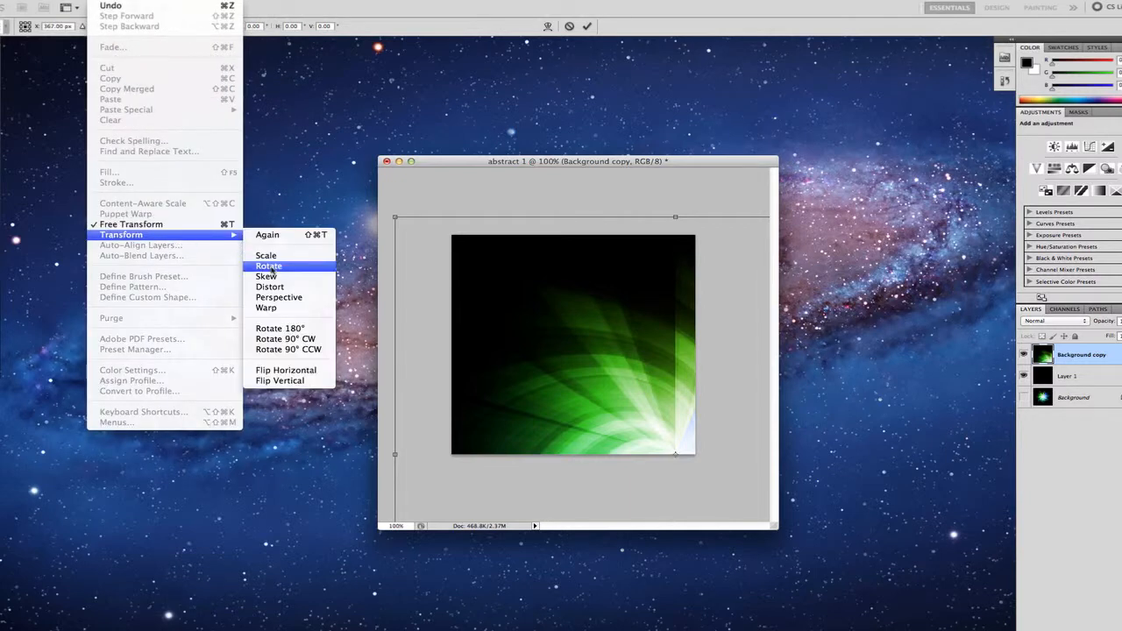
pyautogui.click(272, 266)
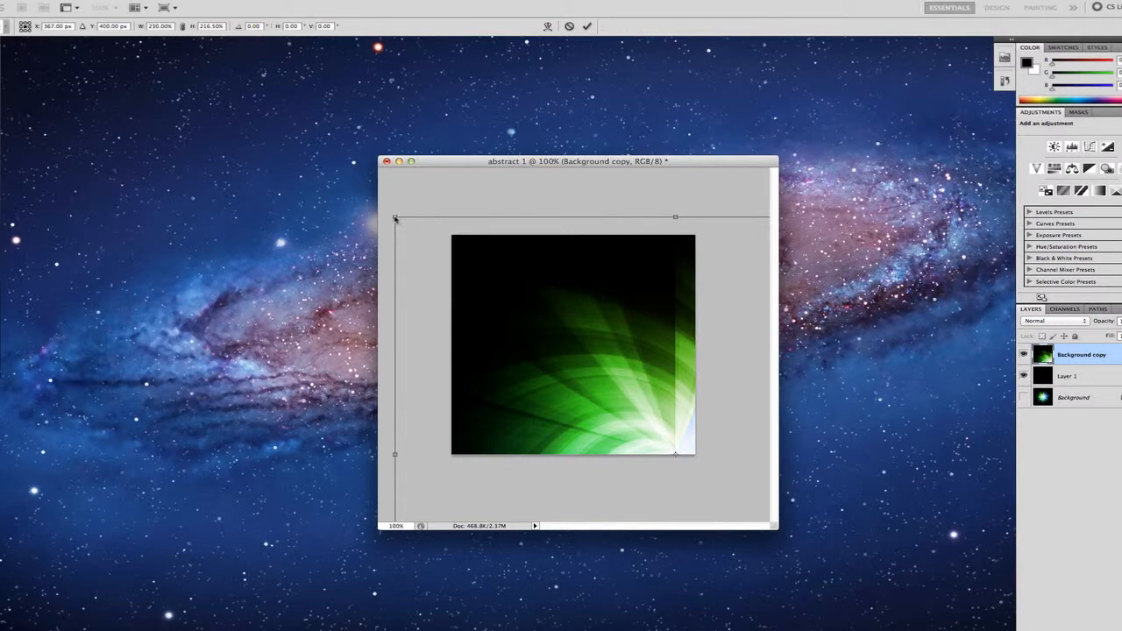
pyautogui.moveTo(395, 219); pyautogui.dragTo(795, 570)
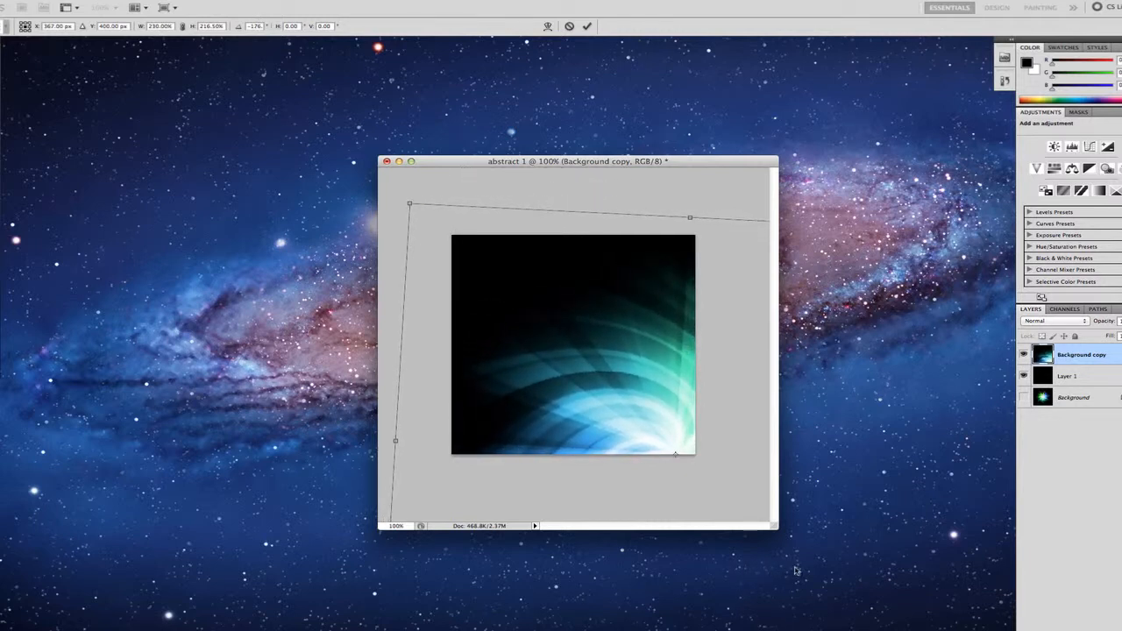
pyautogui.click(587, 26)
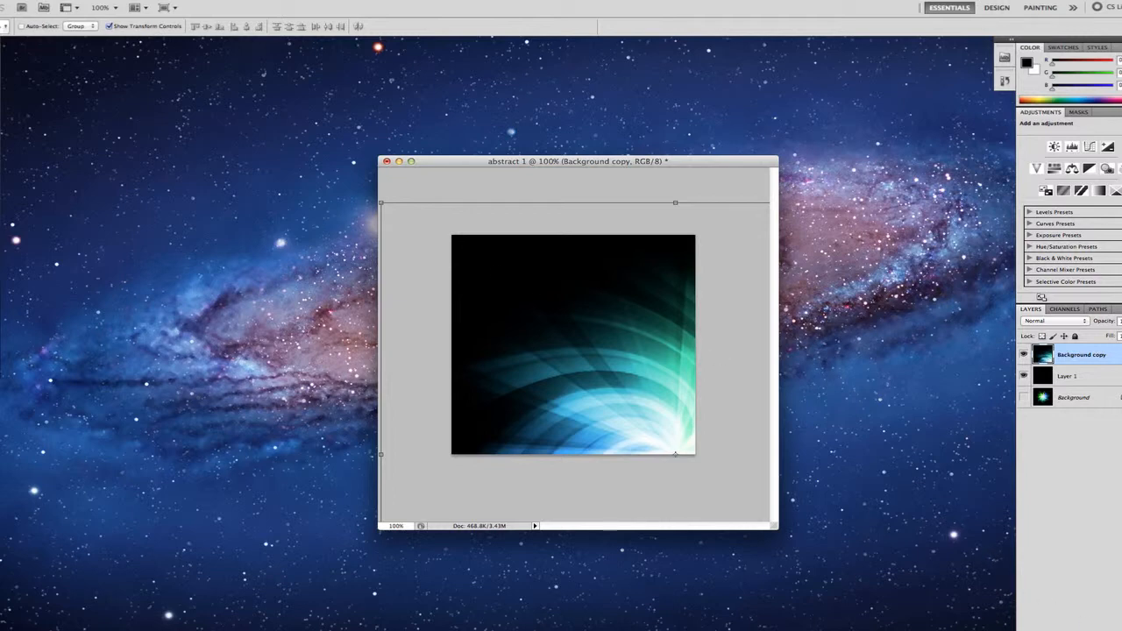
# Step: Add a new layer and write the white text "NME61" near the canvas's upper-left corner
pyautogui.press('t')
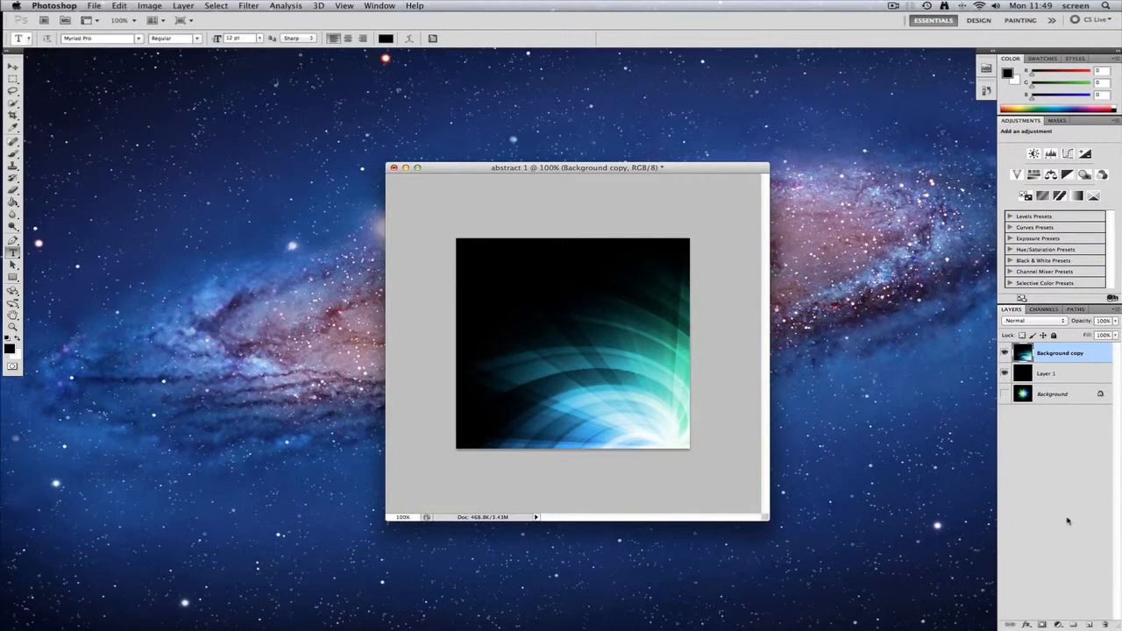
pyautogui.click(1089, 623)
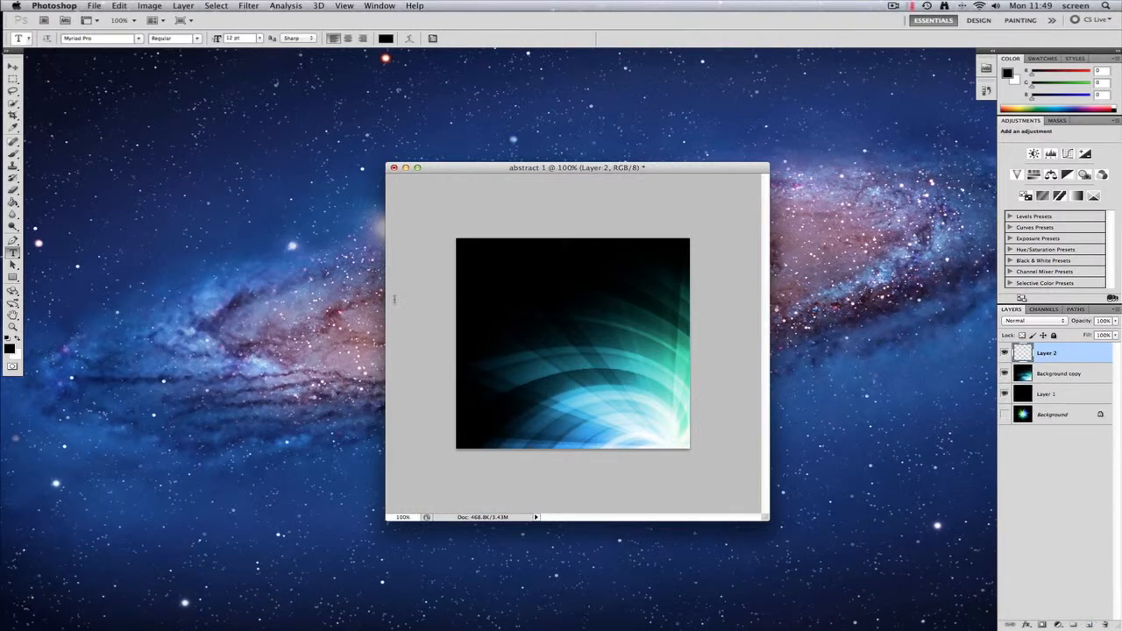
pyautogui.click(471, 269)
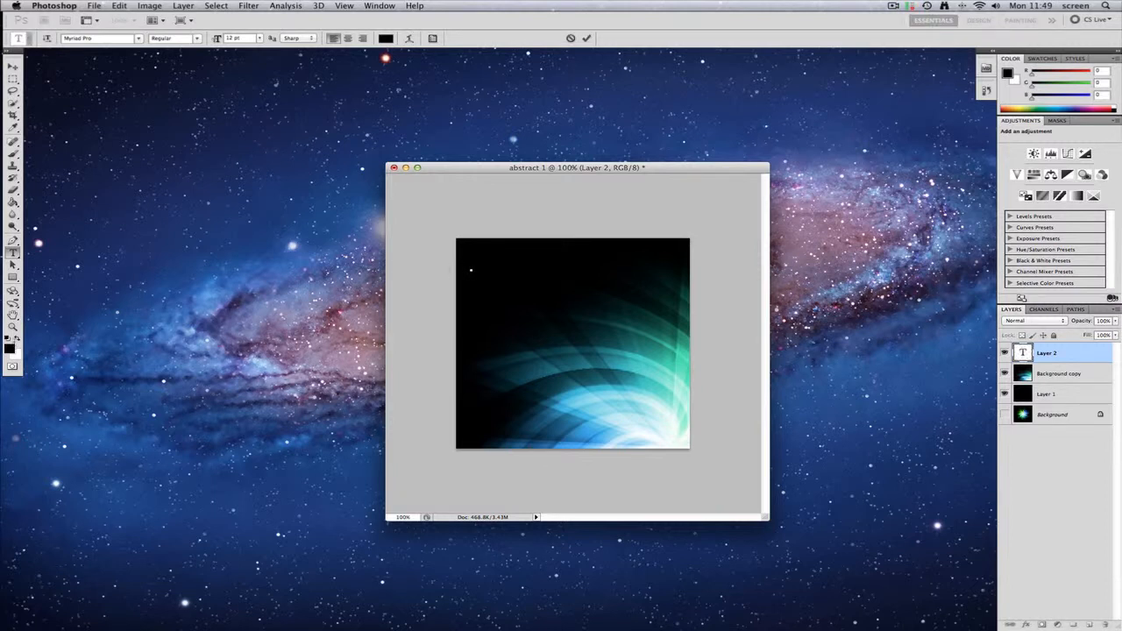
pyautogui.click(17, 340)
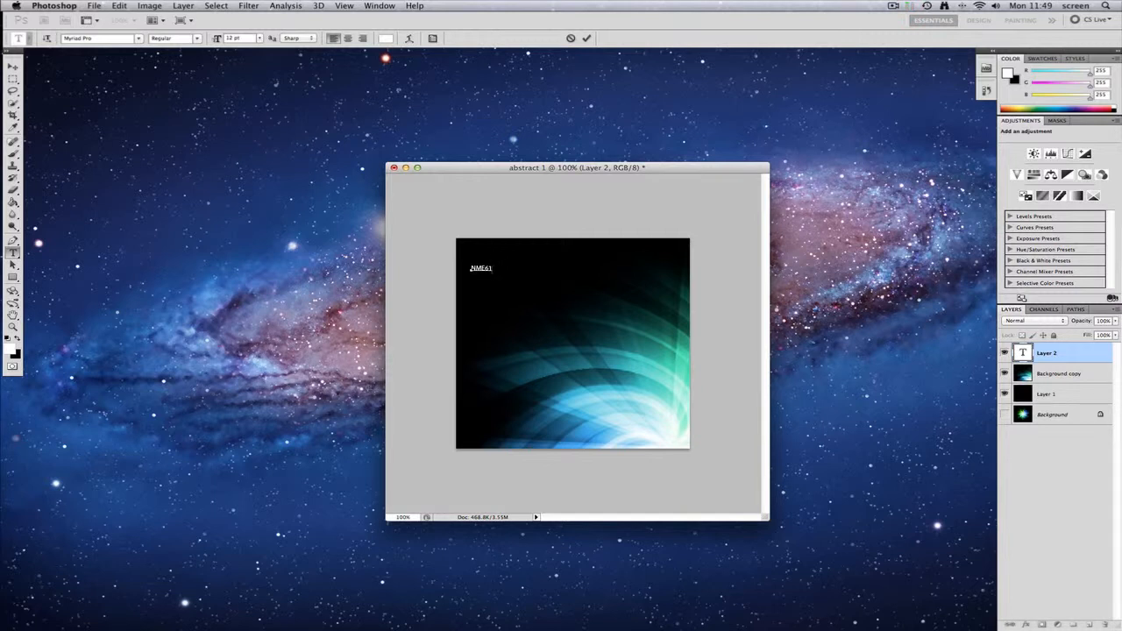
# Step: Set the NME61 text size to 36 pt and commit the text
pyautogui.moveTo(471, 268); pyautogui.dragTo(491, 269)
pyautogui.click(260, 38)
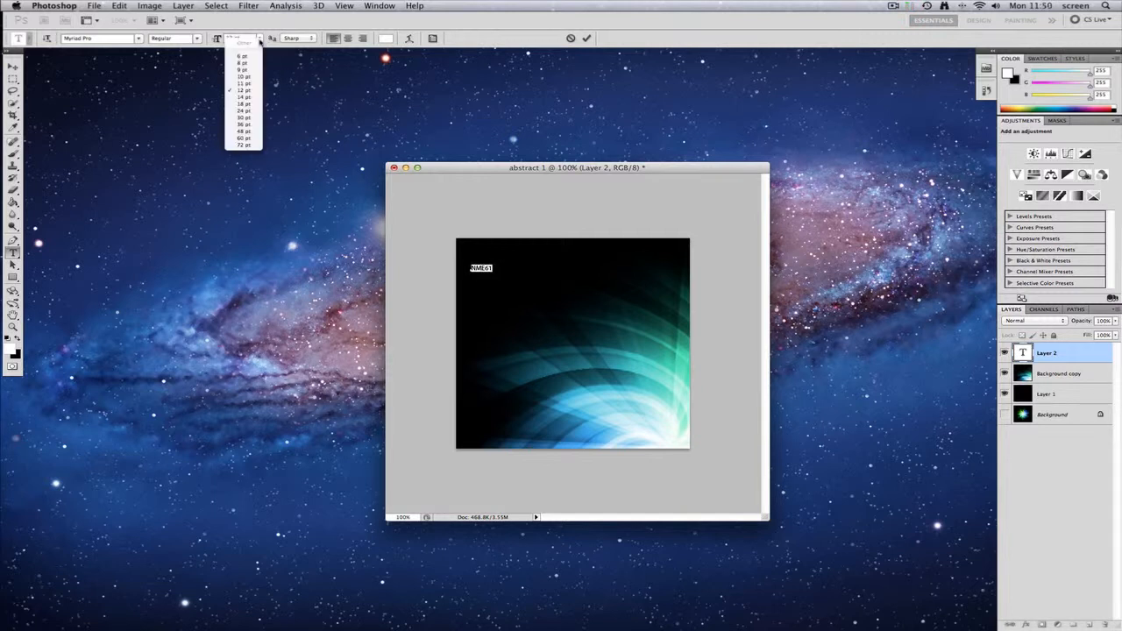
pyautogui.click(246, 132)
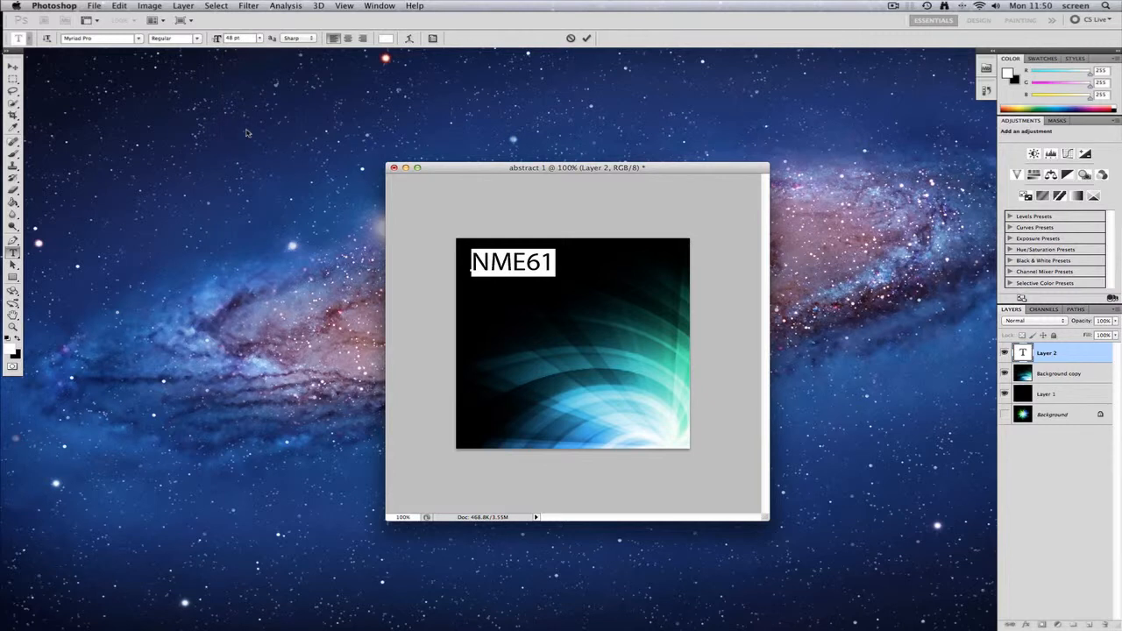
pyautogui.click(258, 38)
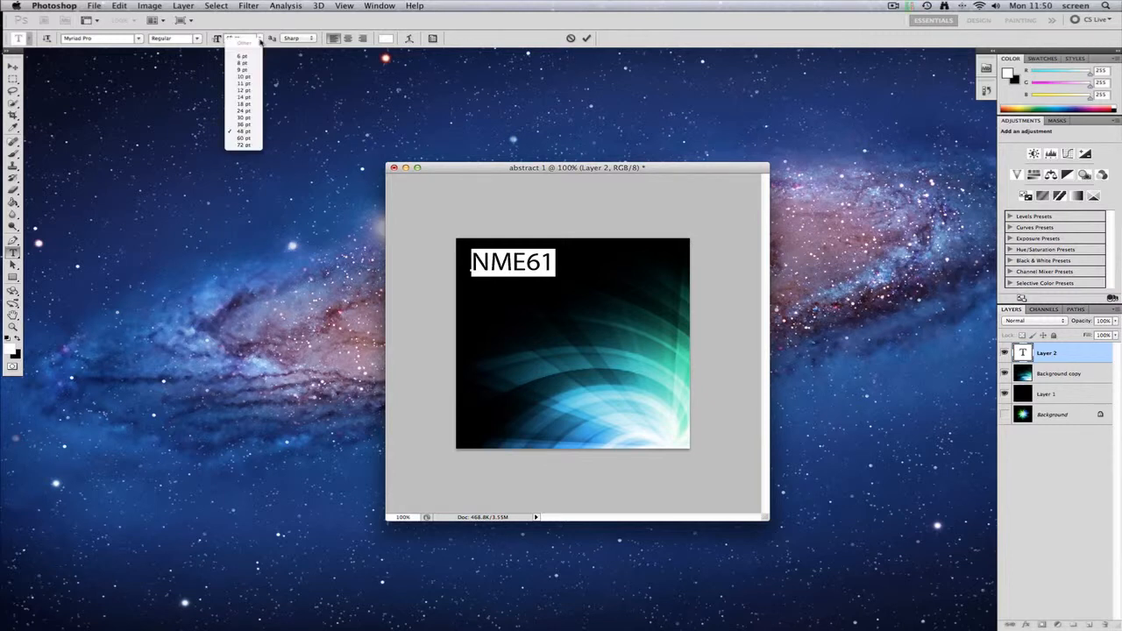
pyautogui.click(248, 127)
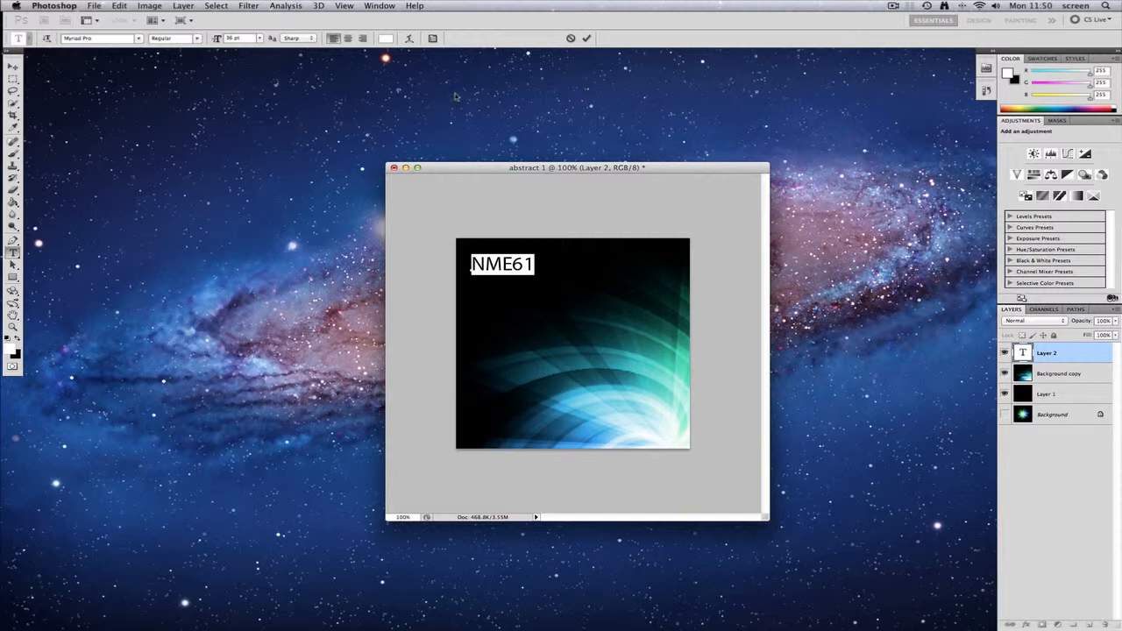
pyautogui.click(586, 38)
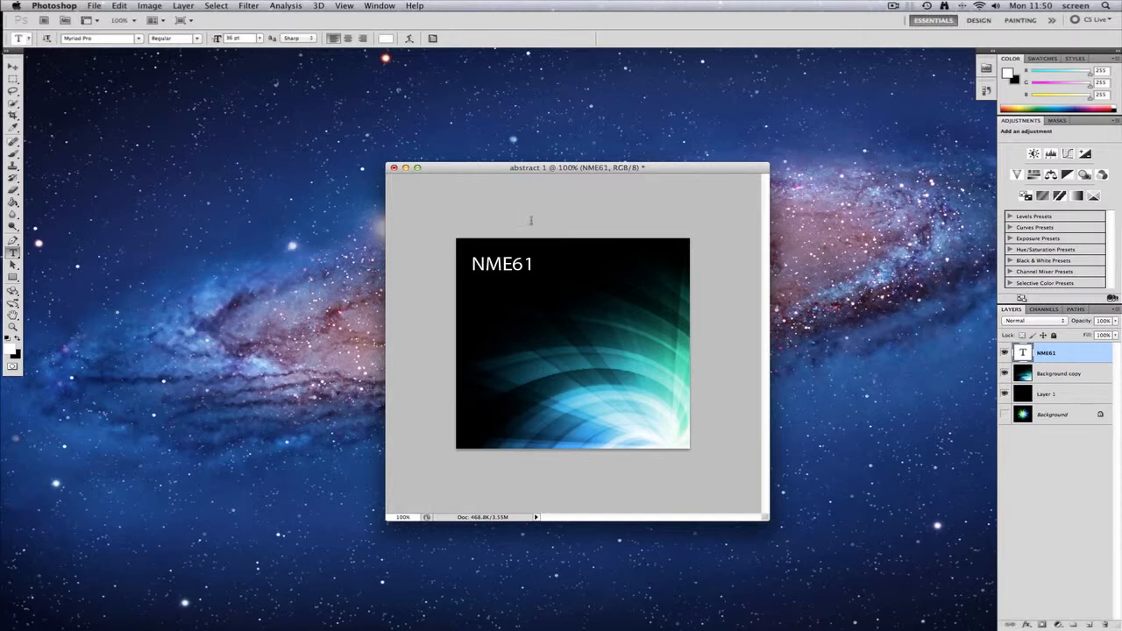
pyautogui.doubleClick(1024, 354)
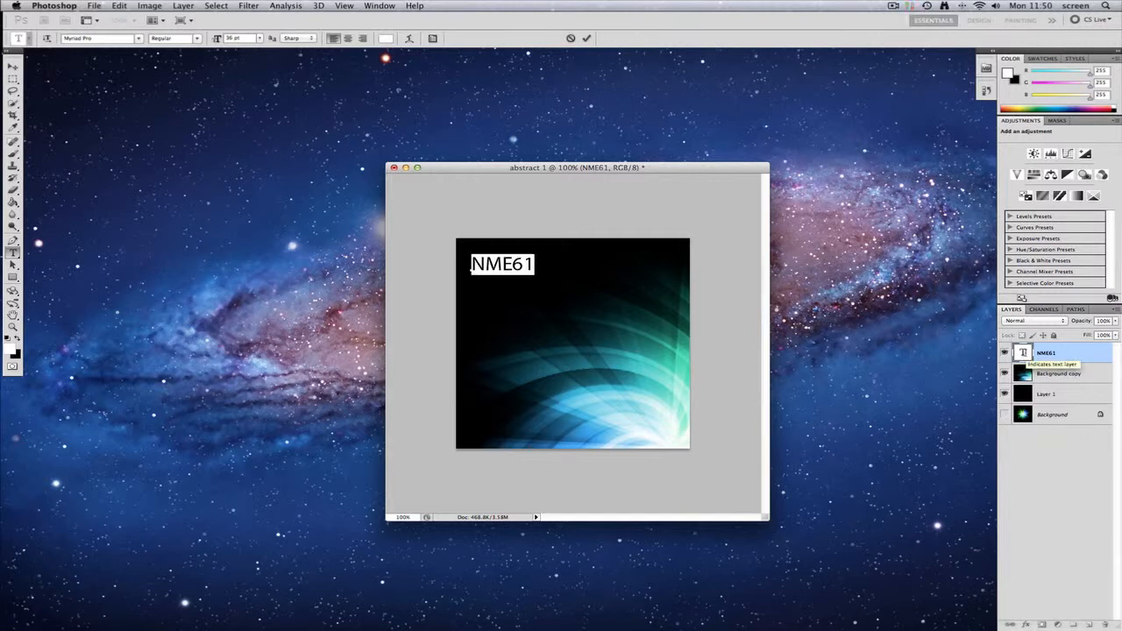
pyautogui.press('Right')
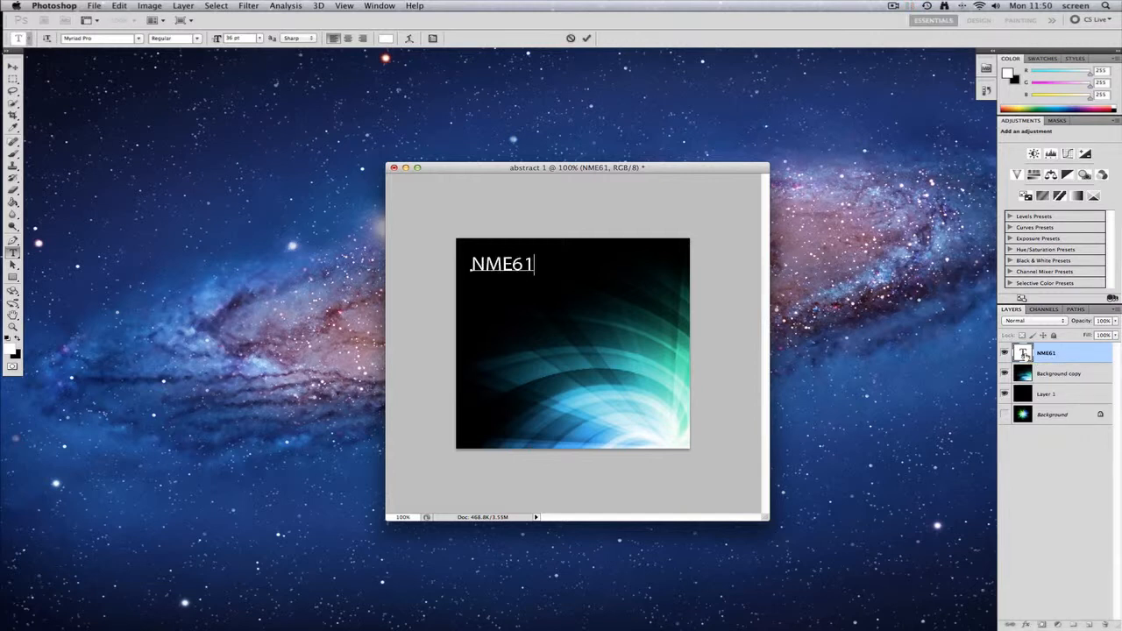
pyautogui.press('Escape')
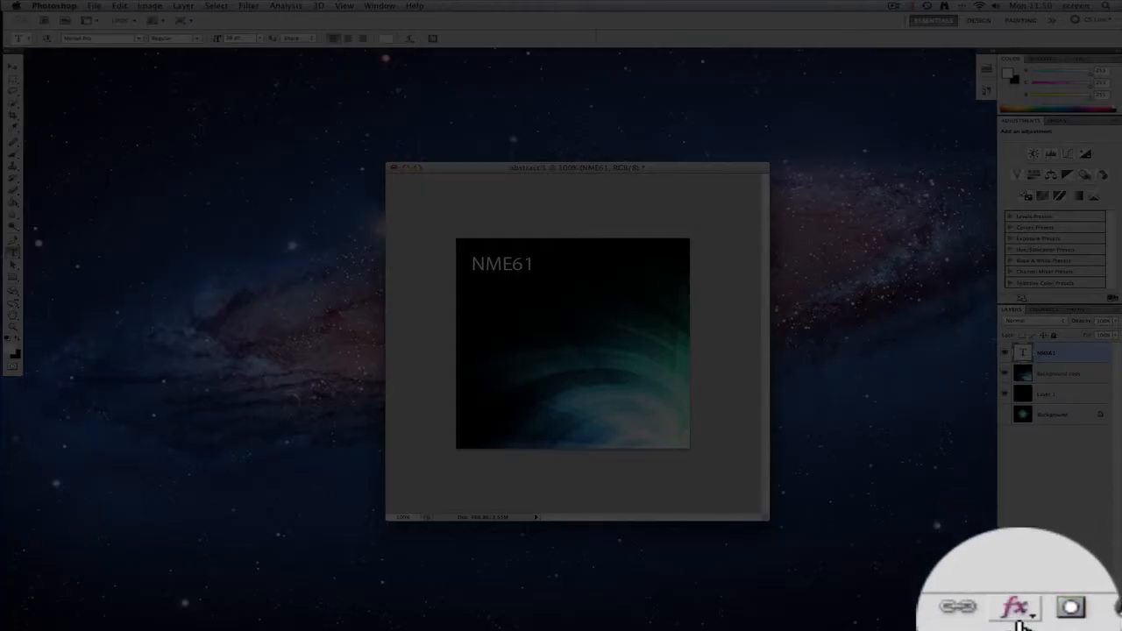
# Step: Add an Inner Shadow to the NME61 text layer and set the shadow's opacity to 39%
pyautogui.click(1026, 624)
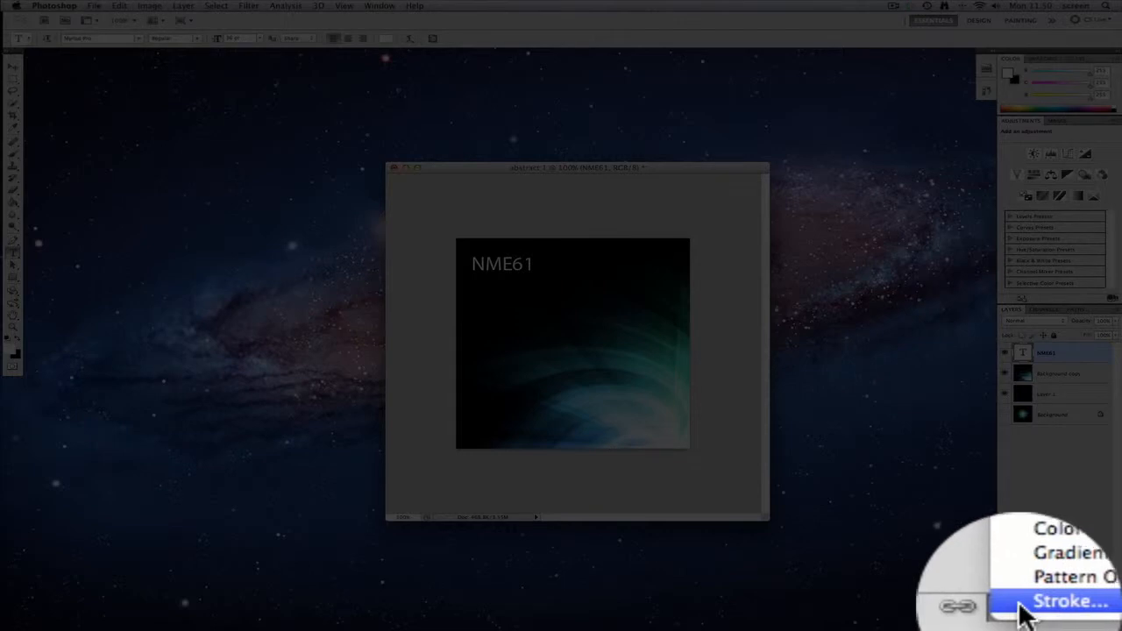
pyautogui.click(1017, 537)
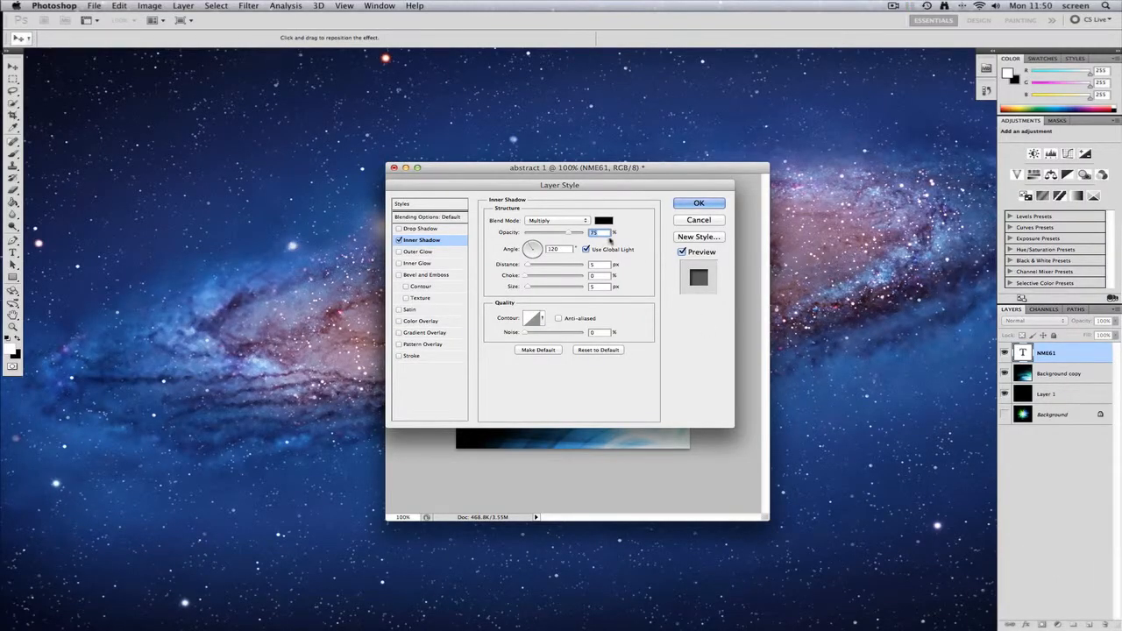
pyautogui.moveTo(536, 189); pyautogui.dragTo(845, 176)
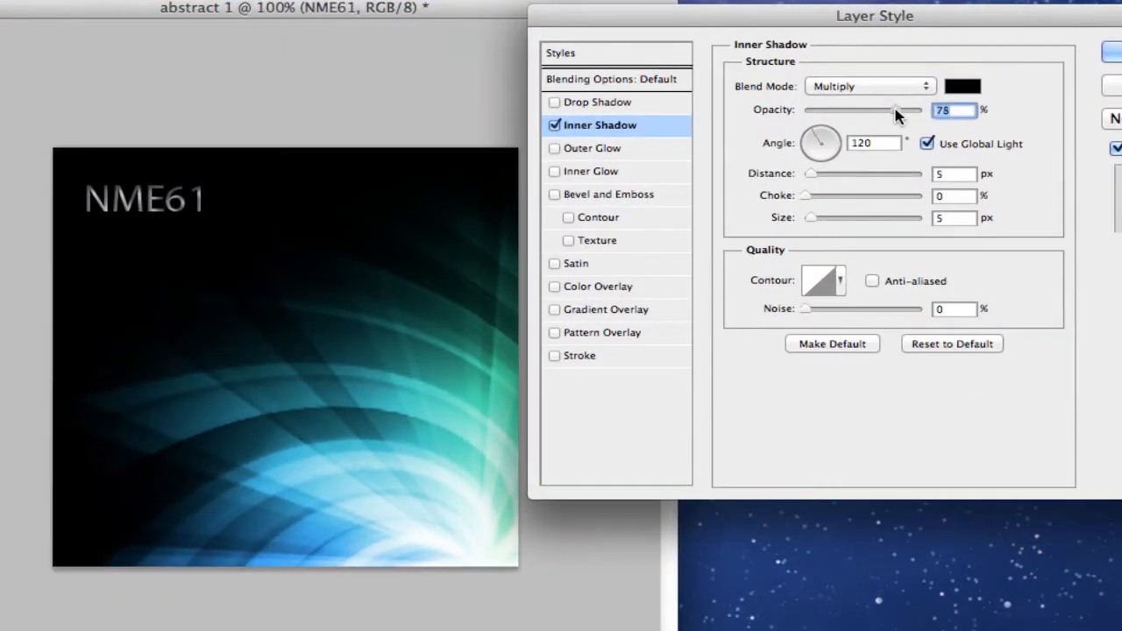
pyautogui.moveTo(898, 114); pyautogui.dragTo(852, 118)
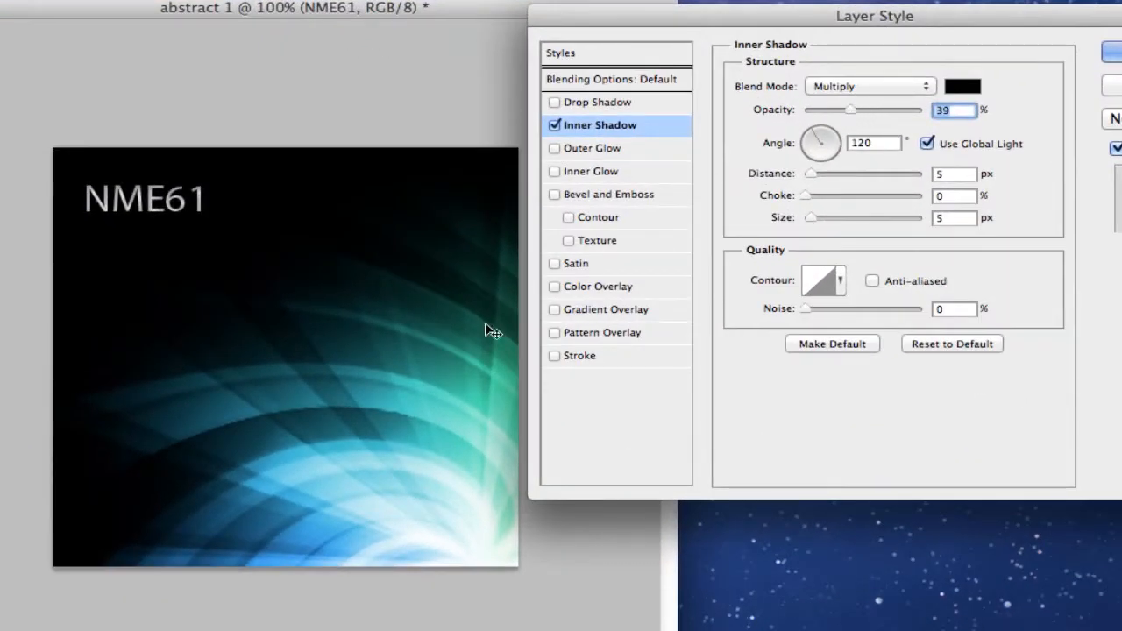
# Step: Add a black-to-white Gradient Overlay to the NME61 text and set its opacity to 57%
pyautogui.click(554, 310)
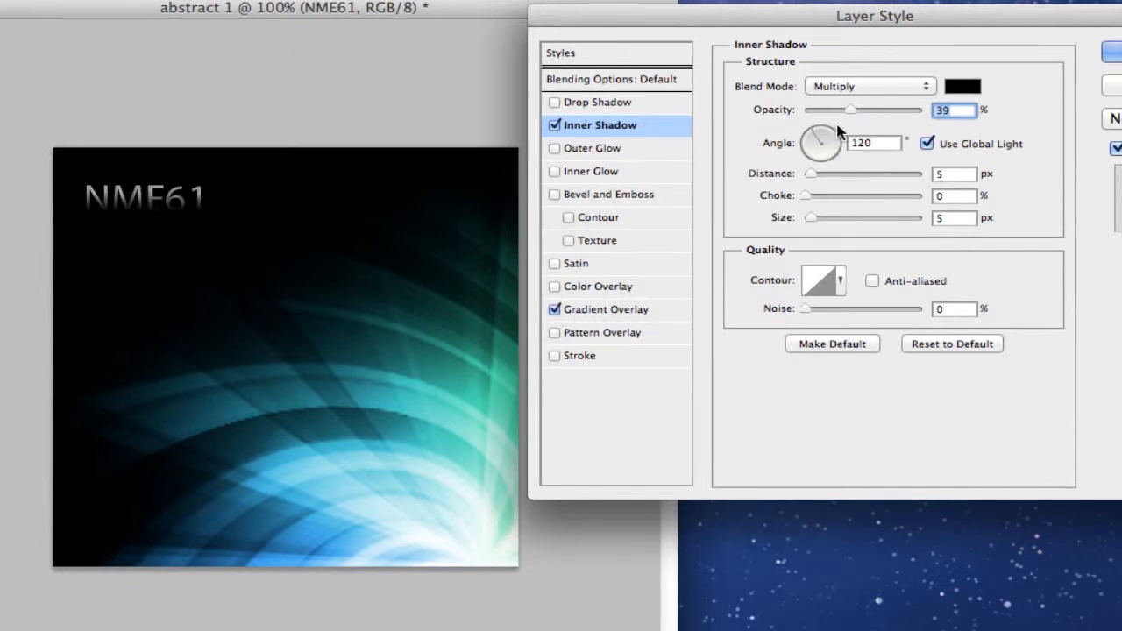
pyautogui.click(624, 311)
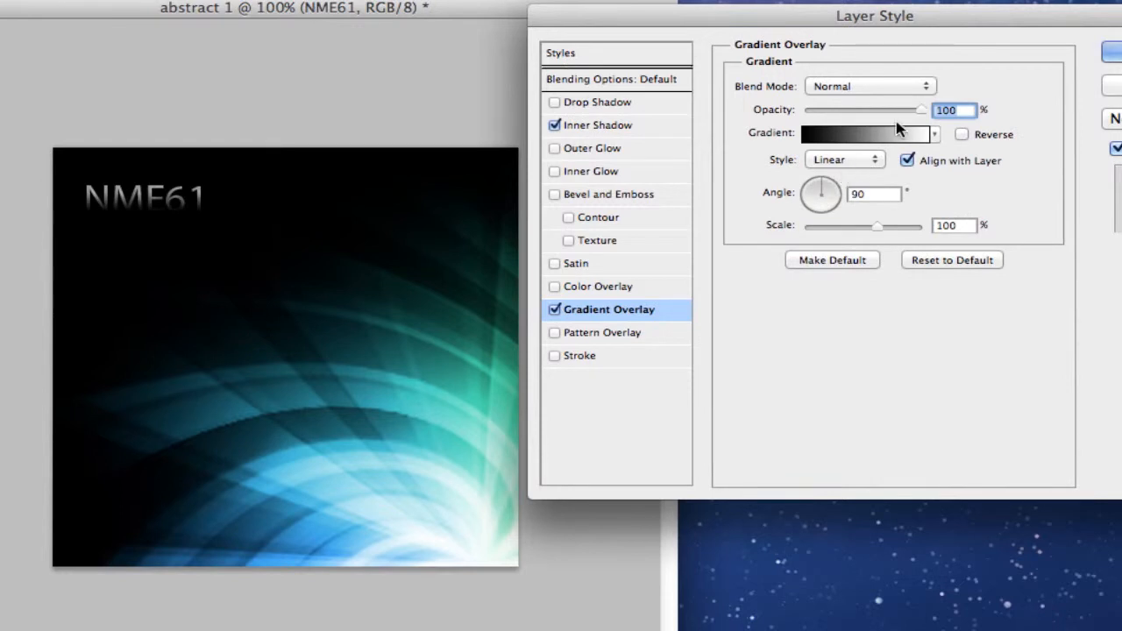
pyautogui.moveTo(925, 111); pyautogui.dragTo(871, 114)
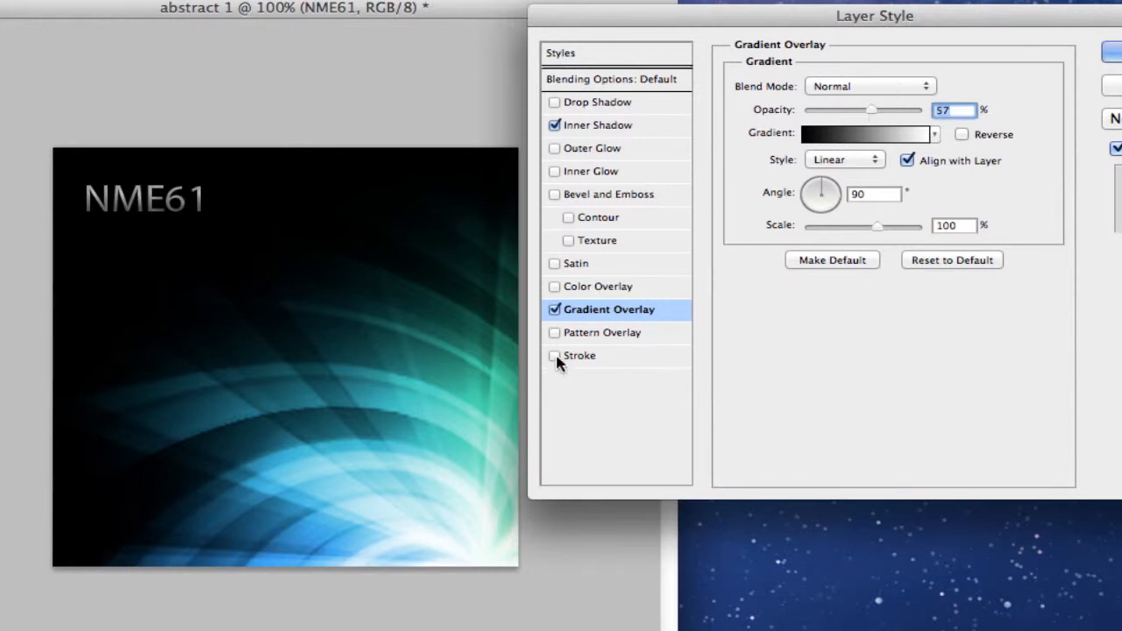
pyautogui.click(588, 363)
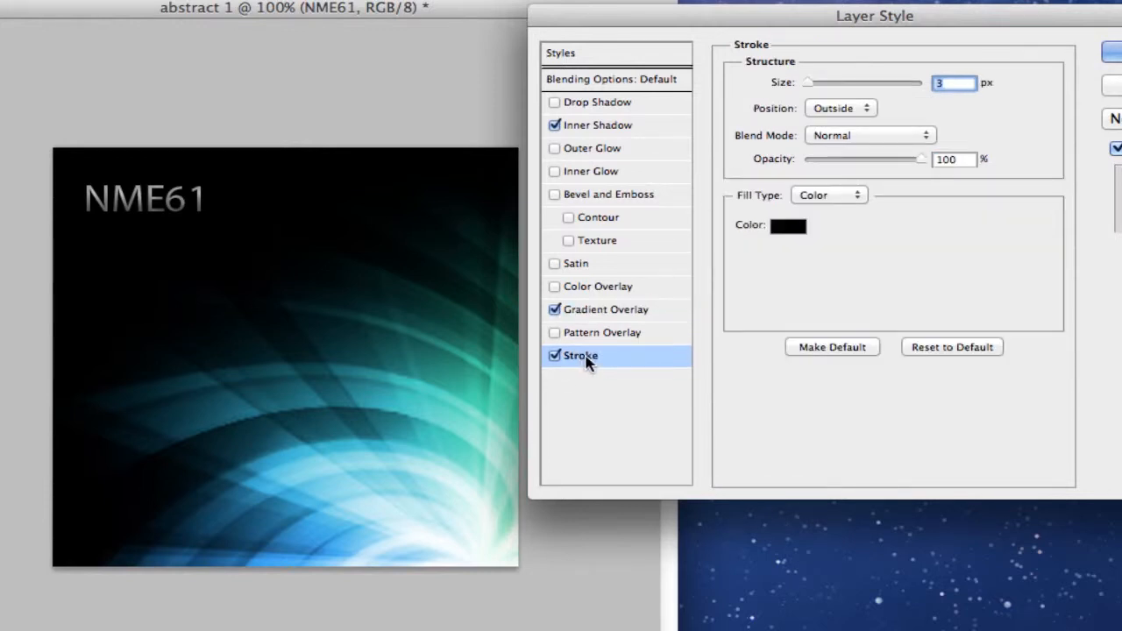
pyautogui.moveTo(808, 86); pyautogui.dragTo(827, 84)
pyautogui.click(554, 355)
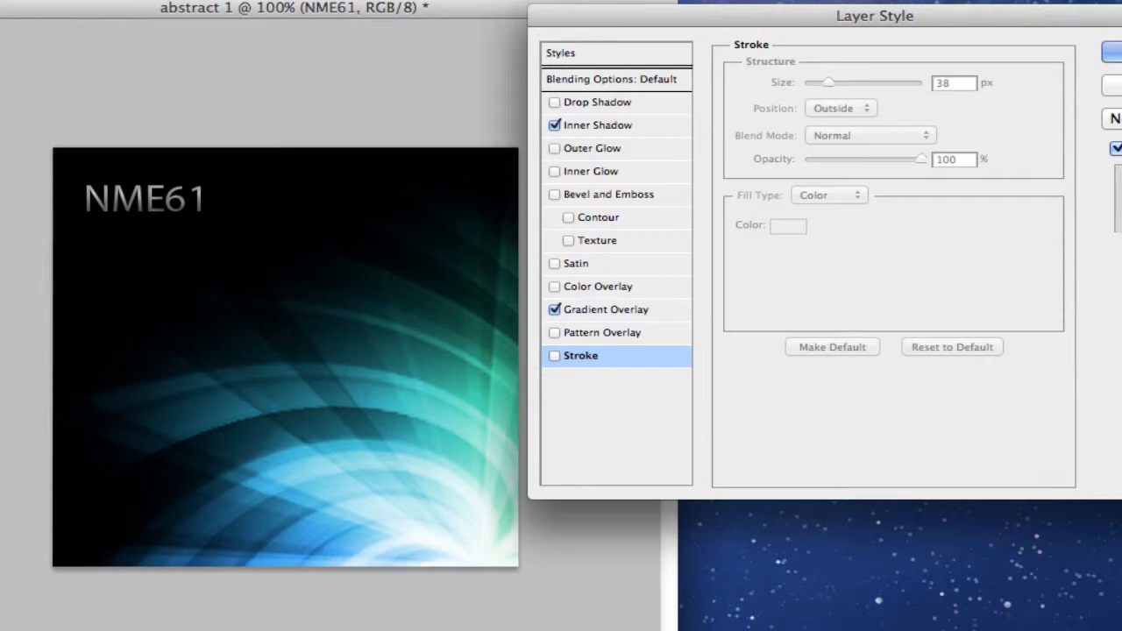
# Step: Apply the layer style and nudge the NME61 text a little down and to the right, away from the canvas's upper-left corner
pyautogui.click(1111, 52)
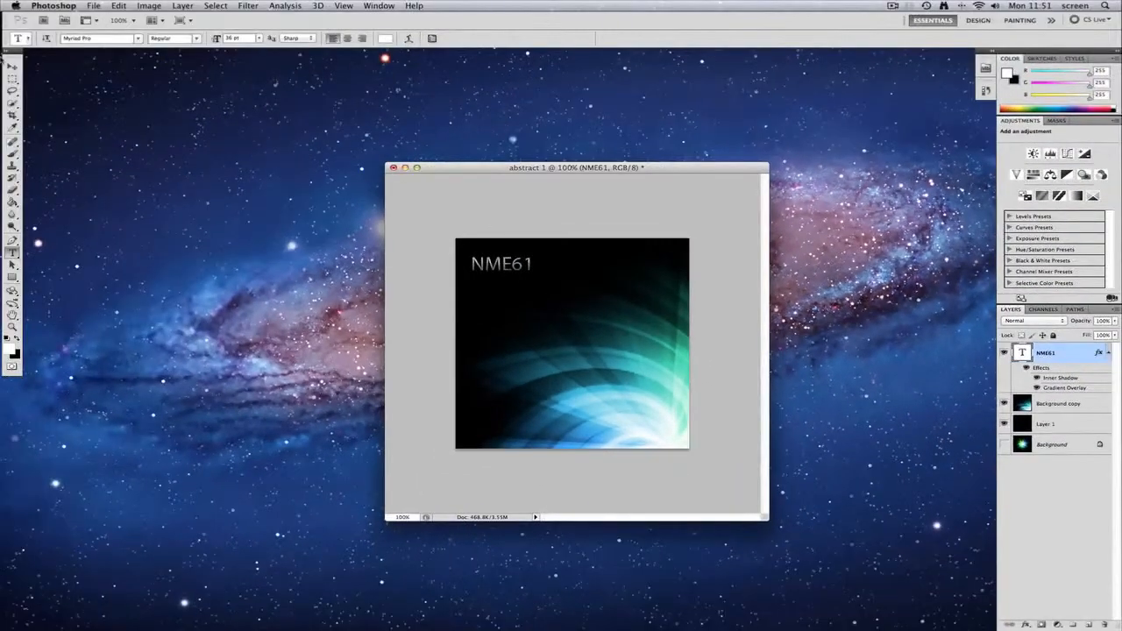
pyautogui.press('v')
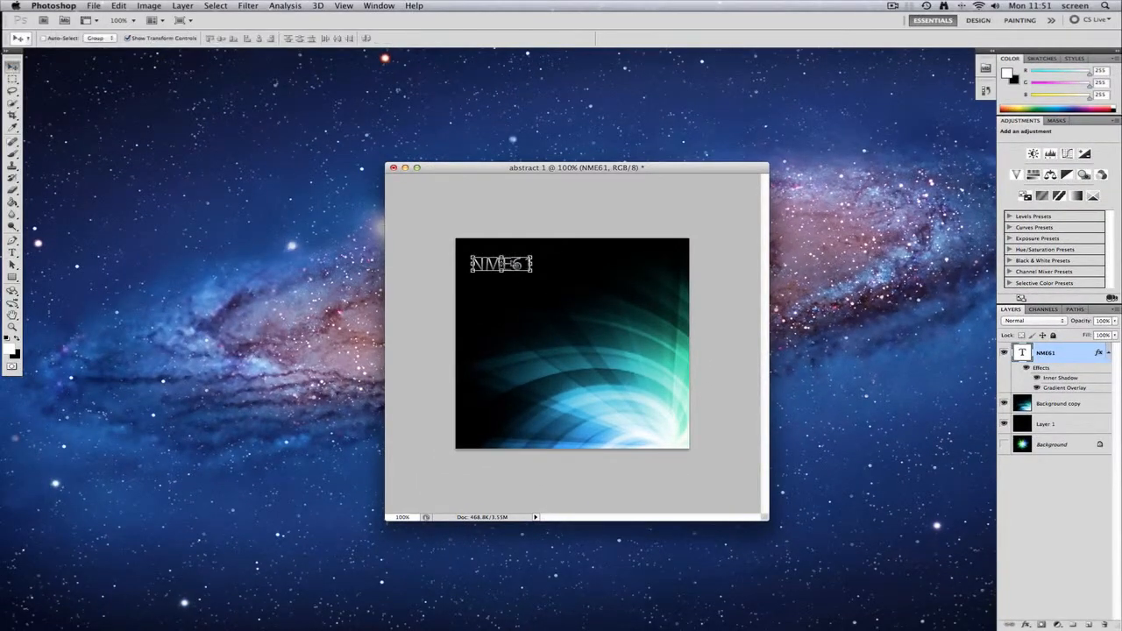
pyautogui.press('Down')
pyautogui.press('Down')
pyautogui.press('Down')
pyautogui.press('Down')
pyautogui.press('Down')
pyautogui.press('Down')
pyautogui.press('Down')
pyautogui.press('Down')
pyautogui.press('Down')
pyautogui.press('Down')
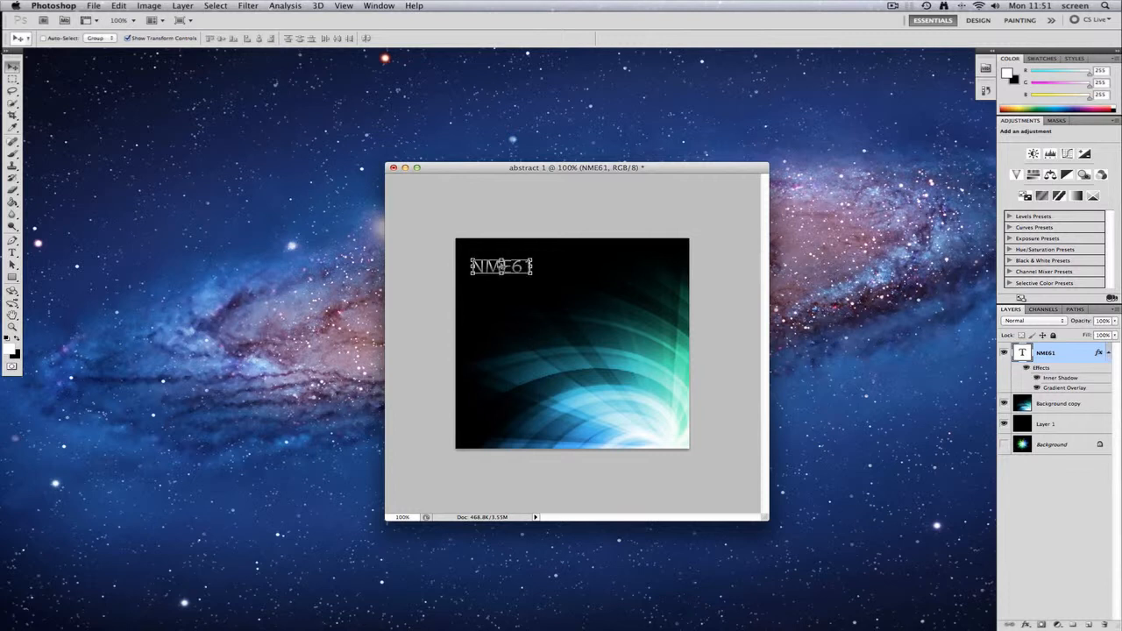
pyautogui.press('Down')
pyautogui.press('Down')
pyautogui.press('Down')
pyautogui.press('Down')
pyautogui.press('Down')
pyautogui.press('Down')
pyautogui.press('Down')
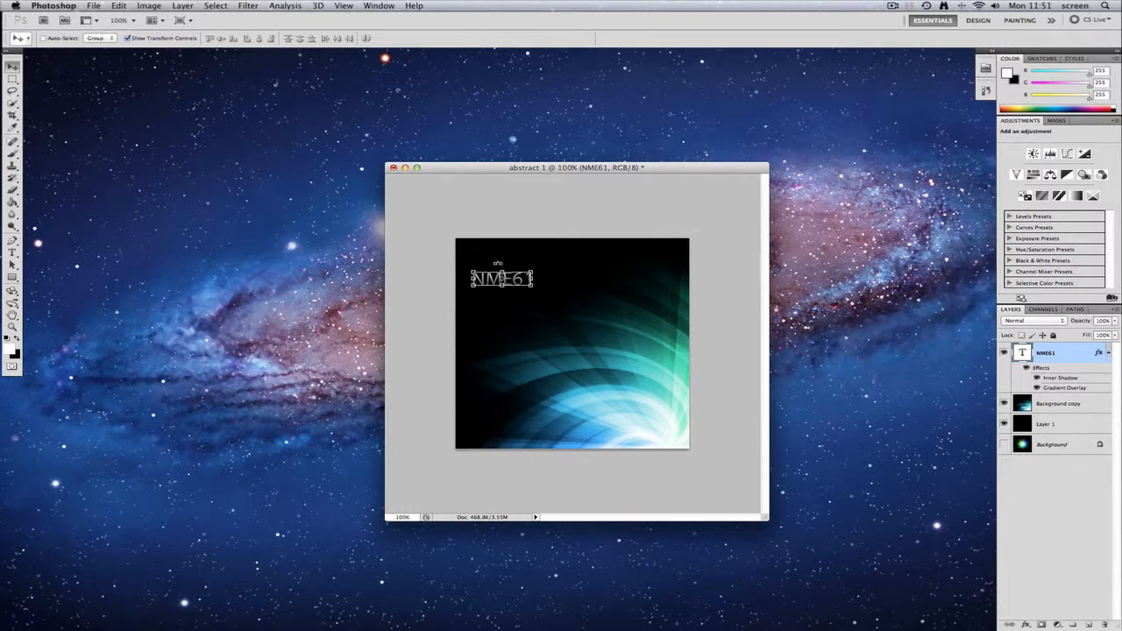
pyautogui.press('Right')
pyautogui.press('Right')
pyautogui.press('Right')
pyautogui.press('Right')
pyautogui.press('Right')
pyautogui.press('Right')
pyautogui.press('Right')
pyautogui.press('Right')
pyautogui.press('Right')
pyautogui.press('Right')
pyautogui.press('Right')
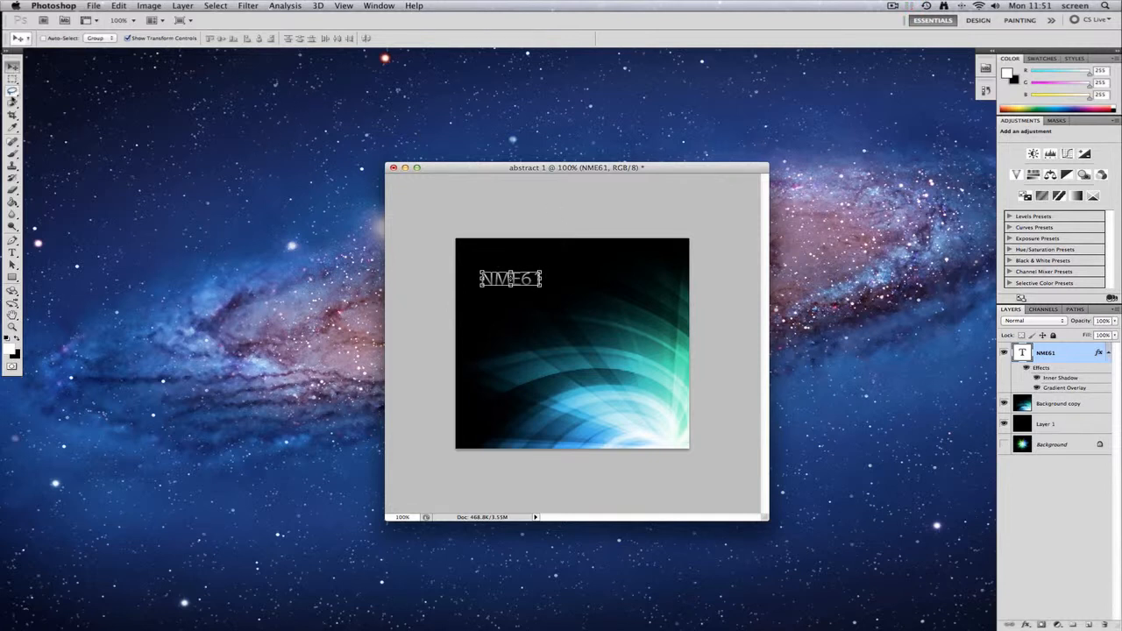
pyautogui.click(12, 90)
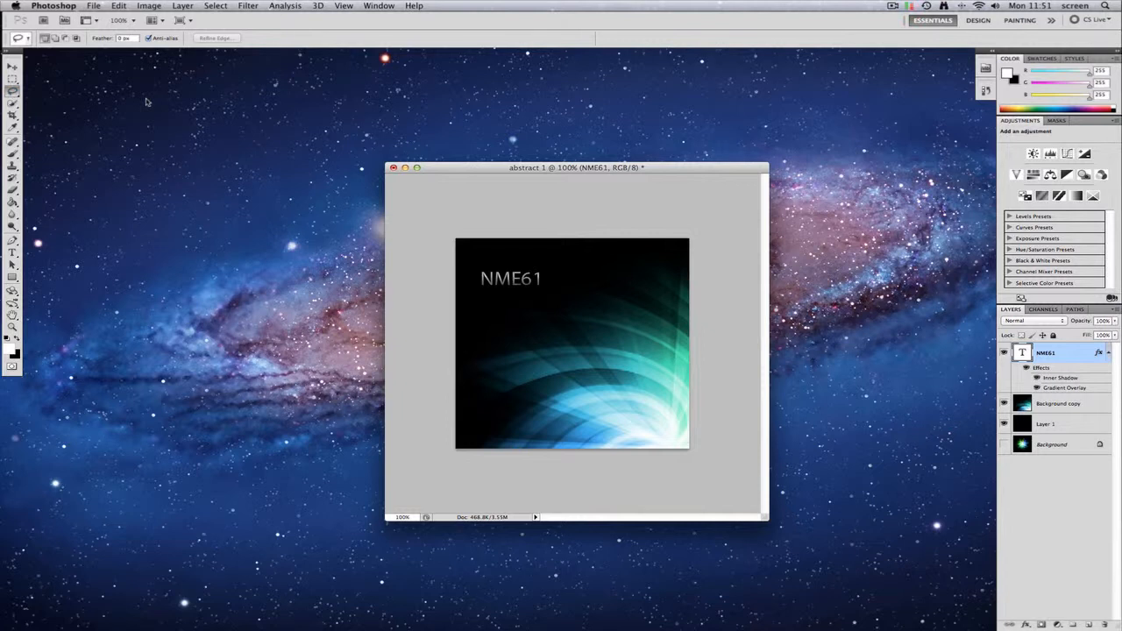